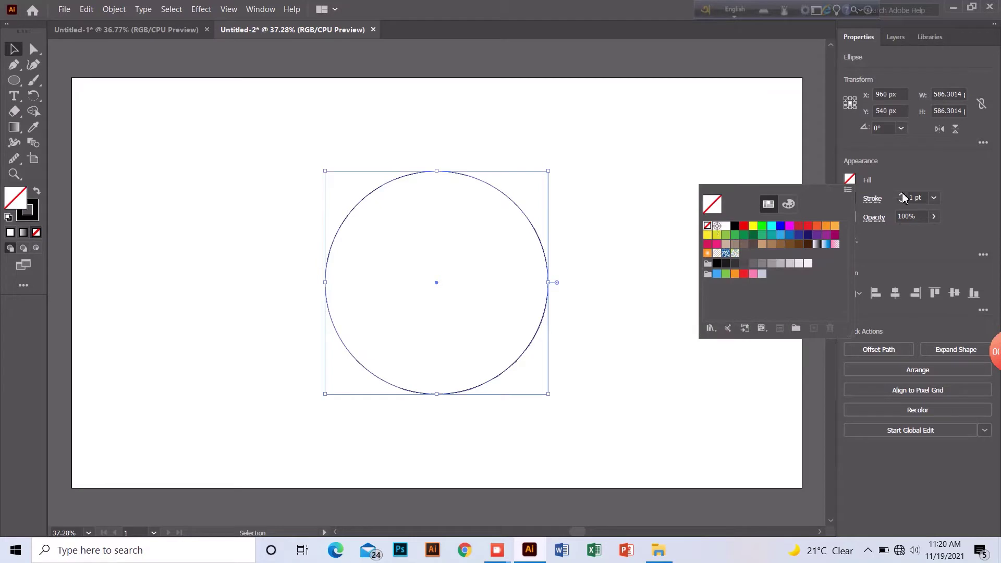
Step: Set the circle's stroke weight to 47 pt
{"action": "left_click", "coordinate": [904, 198]}
{"action": "left_click", "coordinate": [904, 198]}
{"action": "left_click", "coordinate": [903, 197]}
{"action": "left_click", "coordinate": [904, 197]}
{"action": "left_click", "coordinate": [904, 198]}
{"action": "left_click", "coordinate": [904, 198]}
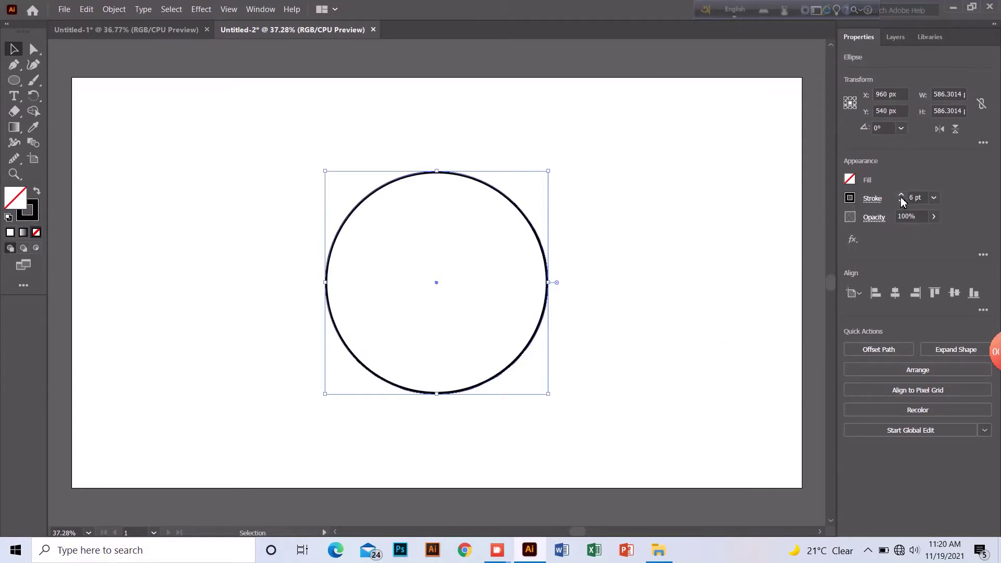
{"action": "left_click", "coordinate": [902, 197]}
{"action": "left_click", "coordinate": [902, 197]}
{"action": "left_click", "coordinate": [902, 198]}
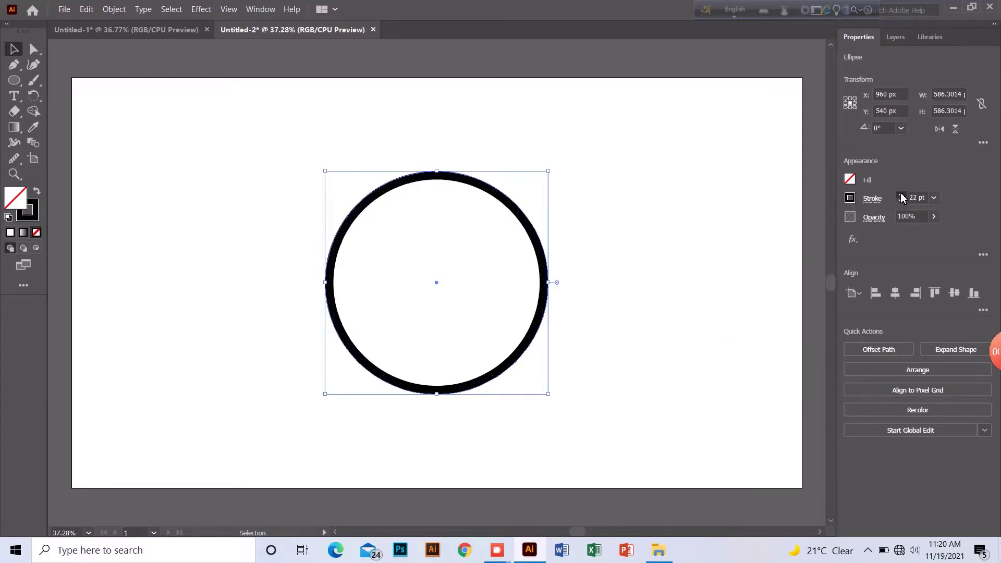
{"action": "left_click", "coordinate": [902, 198]}
{"action": "left_click", "coordinate": [902, 198]}
{"action": "left_click", "coordinate": [686, 240]}
Step: Move the circle up and to the left, and add a concentric copy scaled down to about 409 px in diameter
{"action": "left_click_drag", "start_coordinate": [524, 275], "coordinate": [480, 250]}
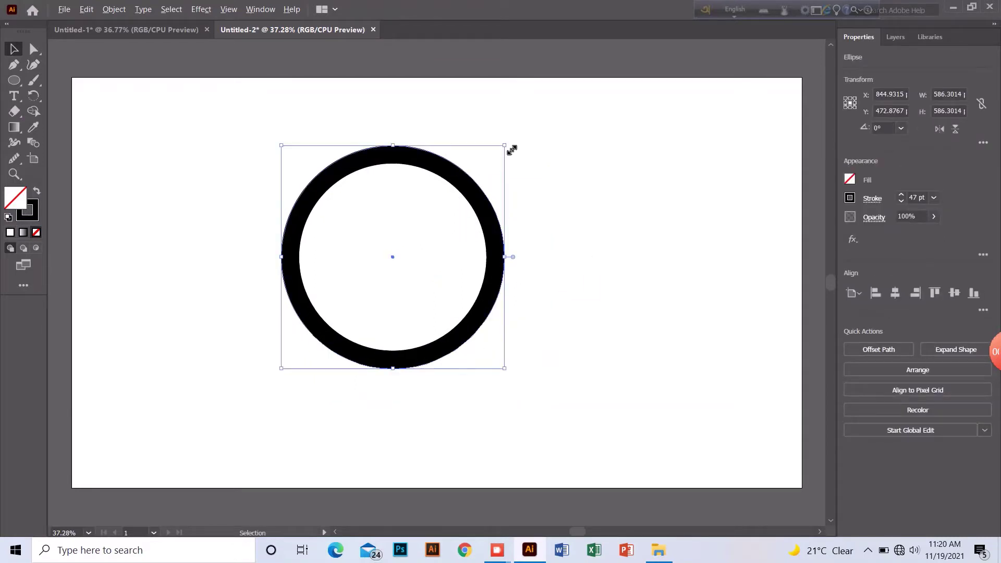
{"action": "left_click_drag", "start_coordinate": [505, 146], "coordinate": [542, 228]}
{"action": "left_click", "coordinate": [527, 196]}
Step: Show the rulers, place vertical guides at the right edges of both circles using Outline view, and copy the pair to the inner circle's left edge
{"action": "key", "text": "ctrl+plus"}
{"action": "key", "text": "ctrl+plus"}
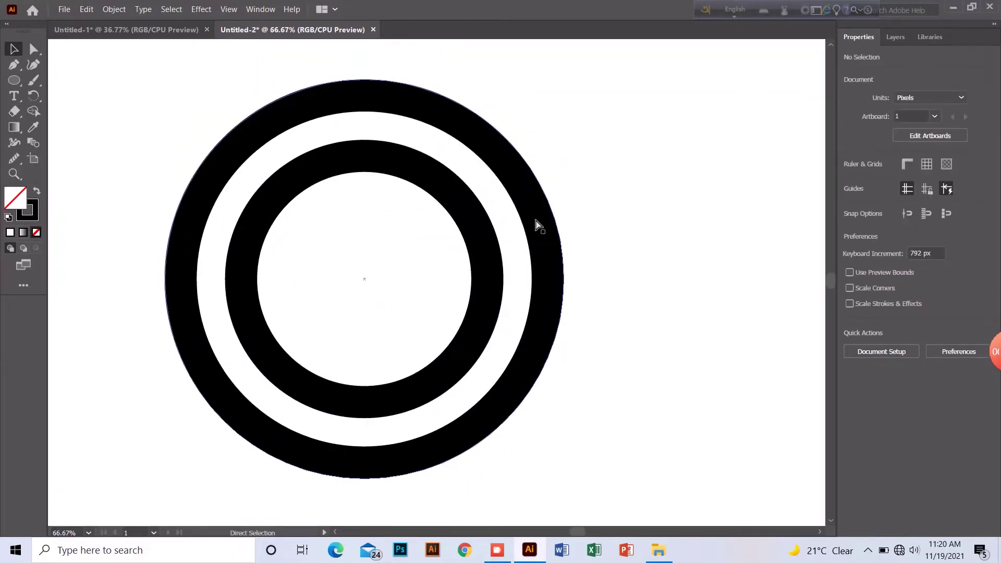
{"action": "key", "text": "ctrl+r"}
{"action": "left_click_drag", "start_coordinate": [55, 217], "coordinate": [504, 250]}
{"action": "left_click_drag", "start_coordinate": [54, 201], "coordinate": [564, 256]}
{"action": "key", "text": "ctrl+y"}
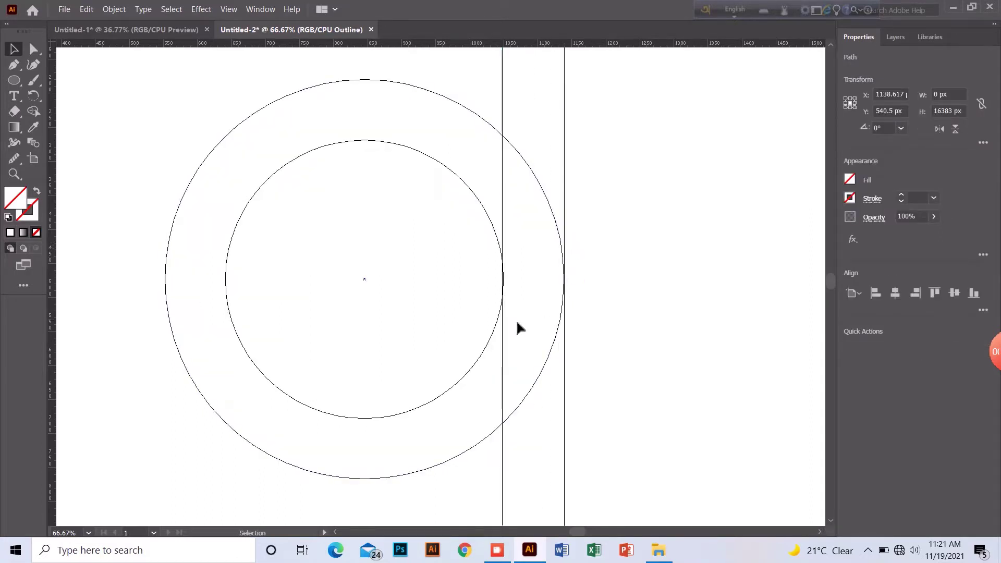
{"action": "left_click_drag", "start_coordinate": [504, 368], "coordinate": [505, 371]}
{"action": "left_click_drag", "start_coordinate": [566, 476], "coordinate": [288, 431]}
{"action": "key", "text": "ctrl+y"}
Step: Add a third concentric circle by scaling a copy of the inner circle down to the inner left guide
{"action": "left_click", "coordinate": [379, 179]}
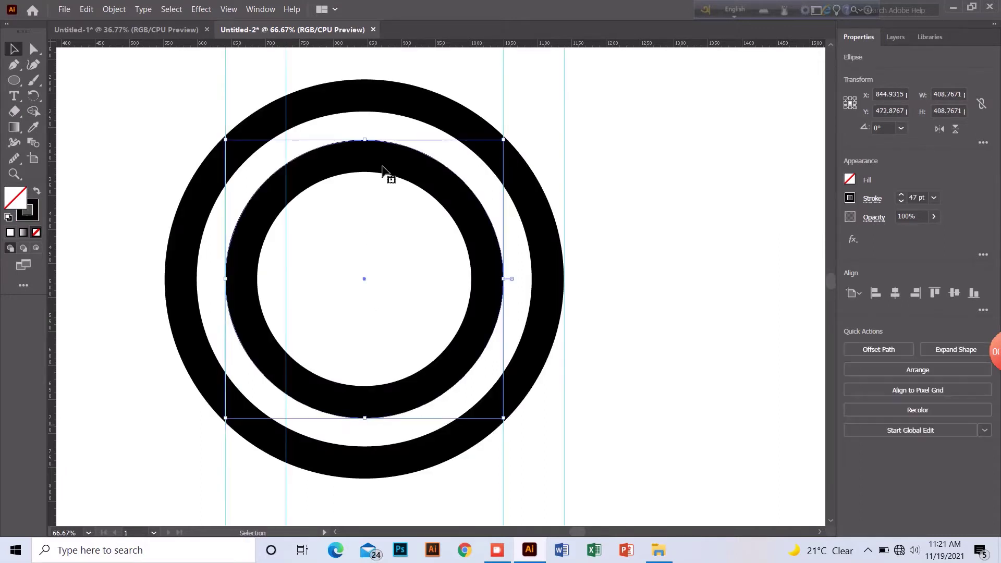
{"action": "left_click_drag", "start_coordinate": [502, 142], "coordinate": [444, 202]}
{"action": "left_click", "coordinate": [581, 228]}
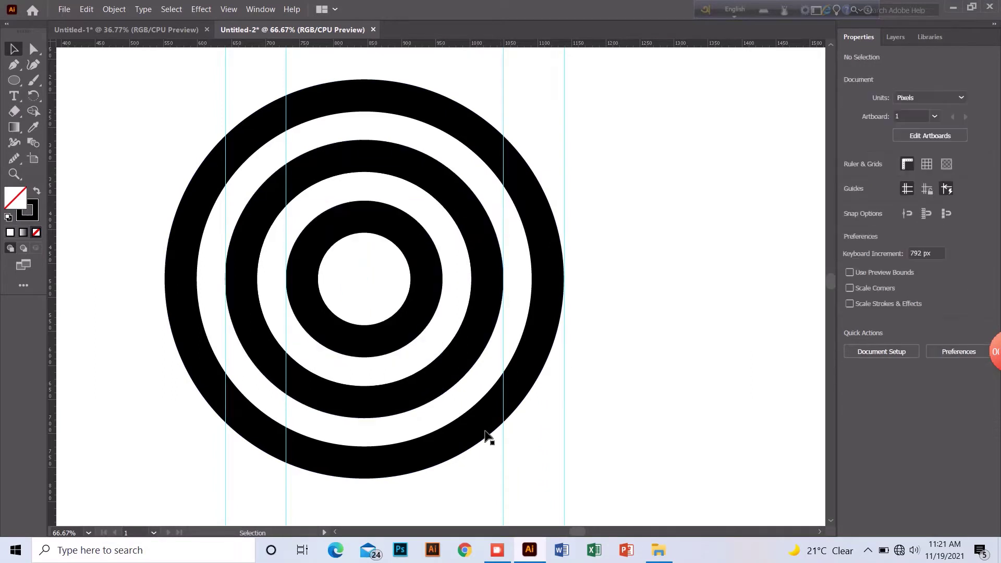
Step: Select all three circles and set their stroke weight to 62 pt
{"action": "key", "text": "ctrl+minus"}
{"action": "key", "text": "ctrl+minus"}
{"action": "left_click_drag", "start_coordinate": [400, 179], "coordinate": [412, 271]}
{"action": "left_click", "coordinate": [901, 196]}
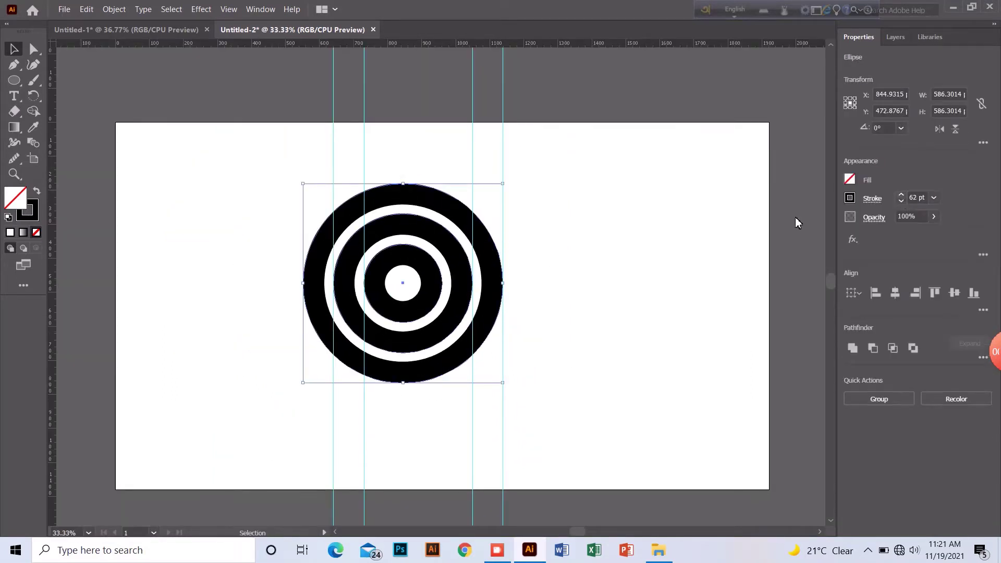
{"action": "left_click", "coordinate": [578, 249]}
Step: Draw a horizontal line from the smallest circle's top anchor with the Pen tool and extend it to about 547 px long
{"action": "key", "text": "ctrl+plus"}
{"action": "key", "text": "ctrl+plus"}
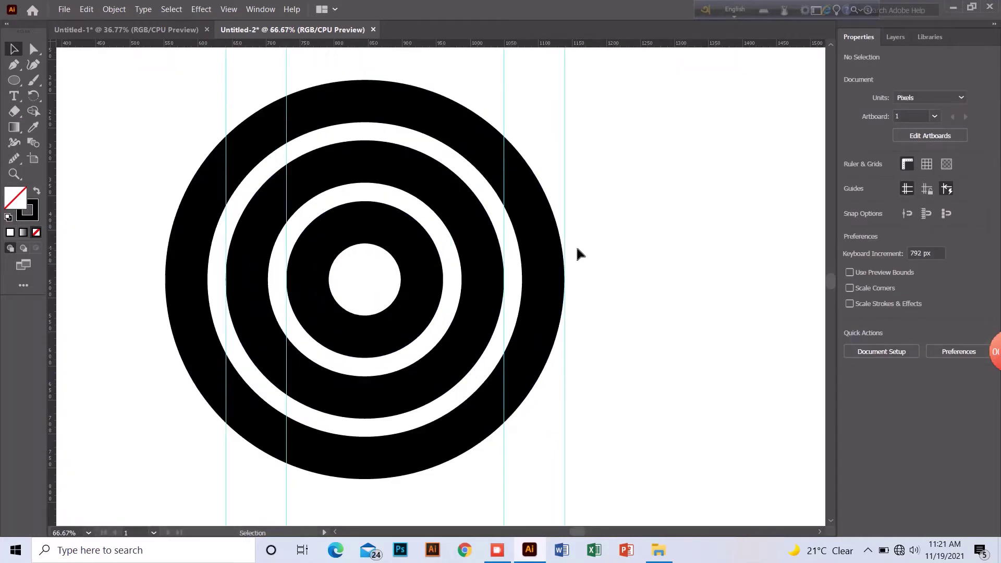
{"action": "key", "text": "p"}
{"action": "left_click", "coordinate": [365, 202]}
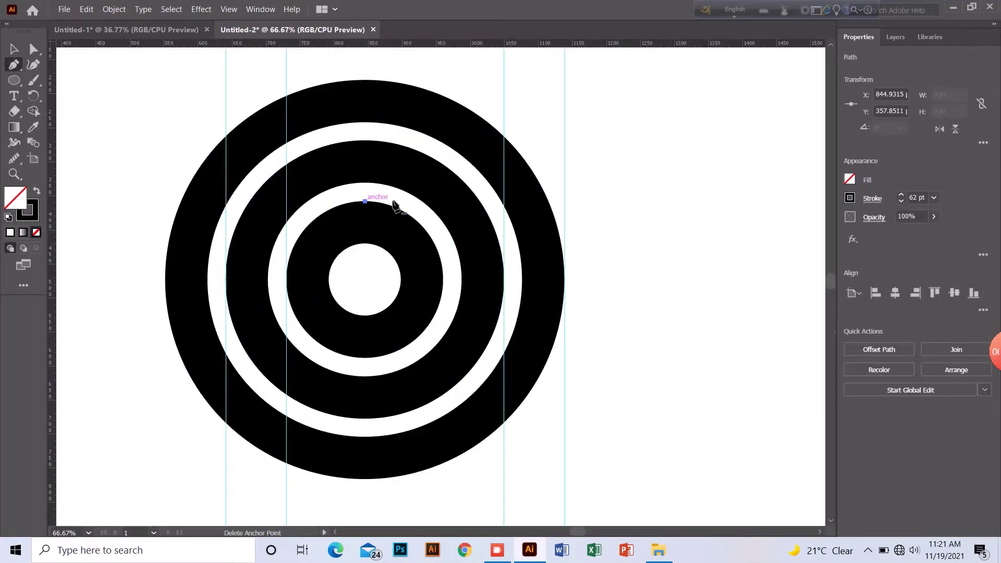
{"action": "left_click", "coordinate": [672, 202]}
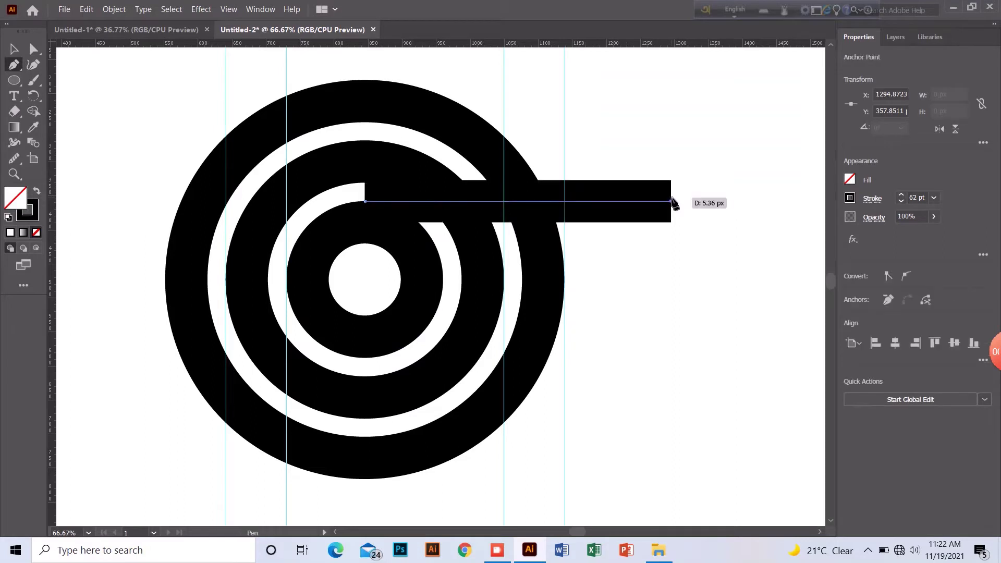
{"action": "key", "text": "v"}
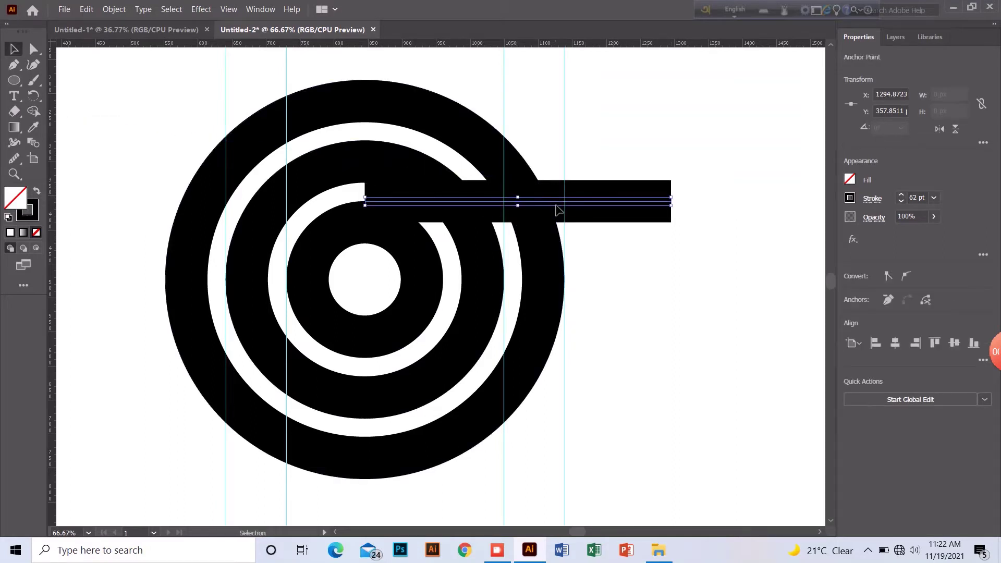
{"action": "mouse_move", "coordinate": [670, 207]}
{"action": "left_mouse_down"}
{"action": "mouse_move", "coordinate": [745, 206]}
{"action": "mouse_move", "coordinate": [736, 208]}
{"action": "left_mouse_up"}
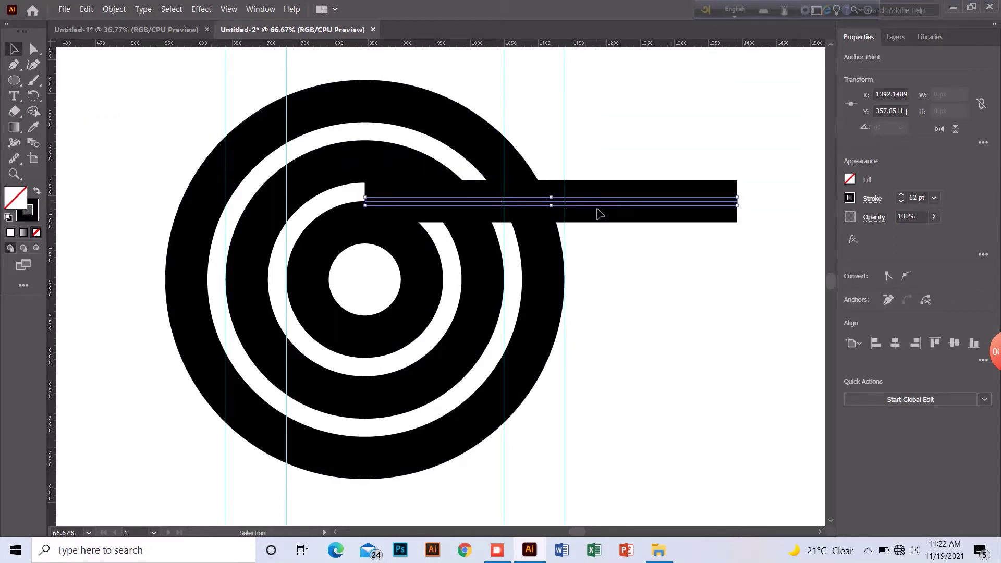
Step: Copy the horizontal line up to the top of the middle circle and repeat the copy for the outer circle
{"action": "left_click", "coordinate": [591, 201]}
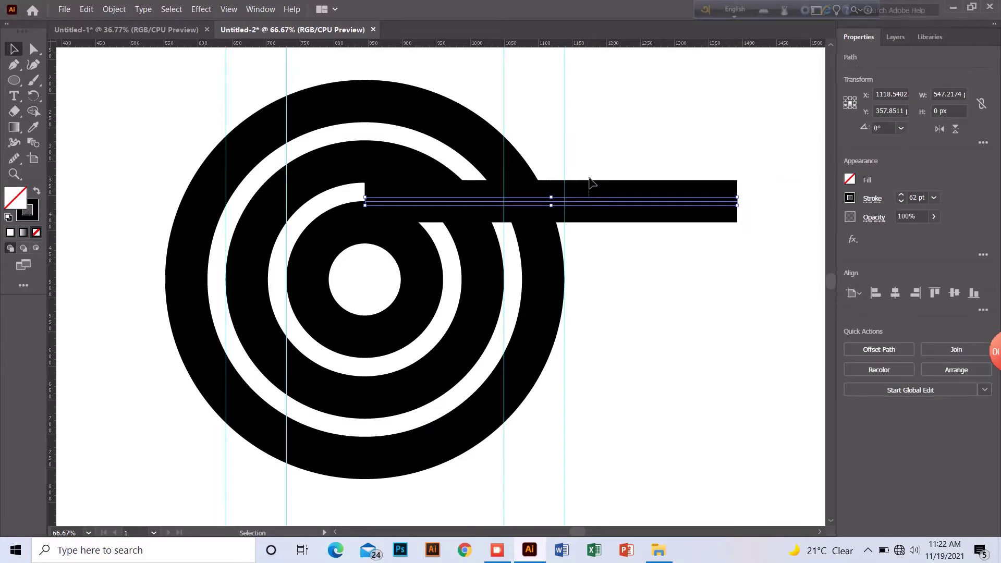
{"action": "left_click", "coordinate": [597, 199], "text": "shift"}
{"action": "left_click_drag", "start_coordinate": [594, 194], "coordinate": [596, 148]}
{"action": "key", "text": "ctrl+d"}
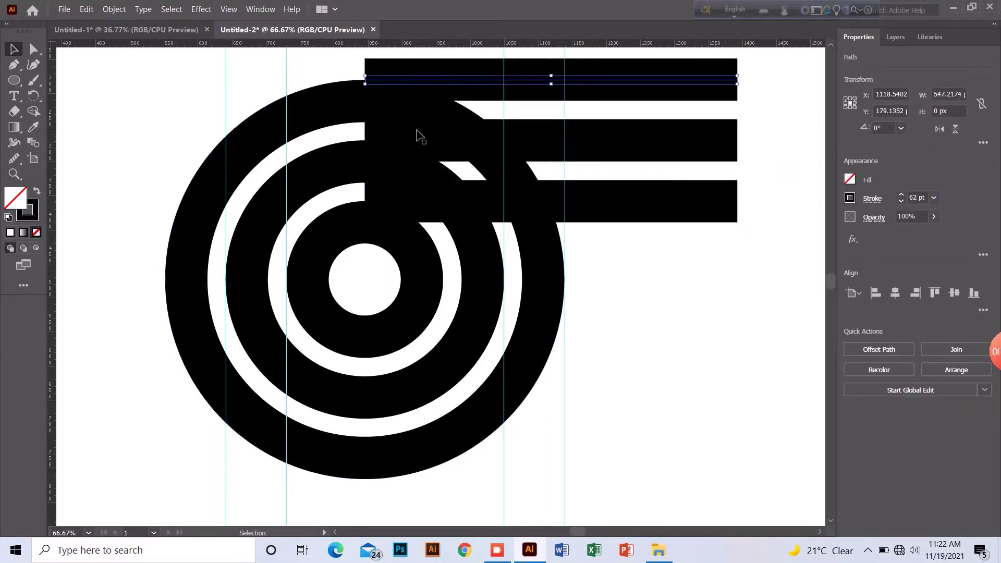
Step: Select all the circles and lines and expand their strokes into filled shapes
{"action": "key", "text": "ctrl+a"}
{"action": "left_click", "coordinate": [114, 9]}
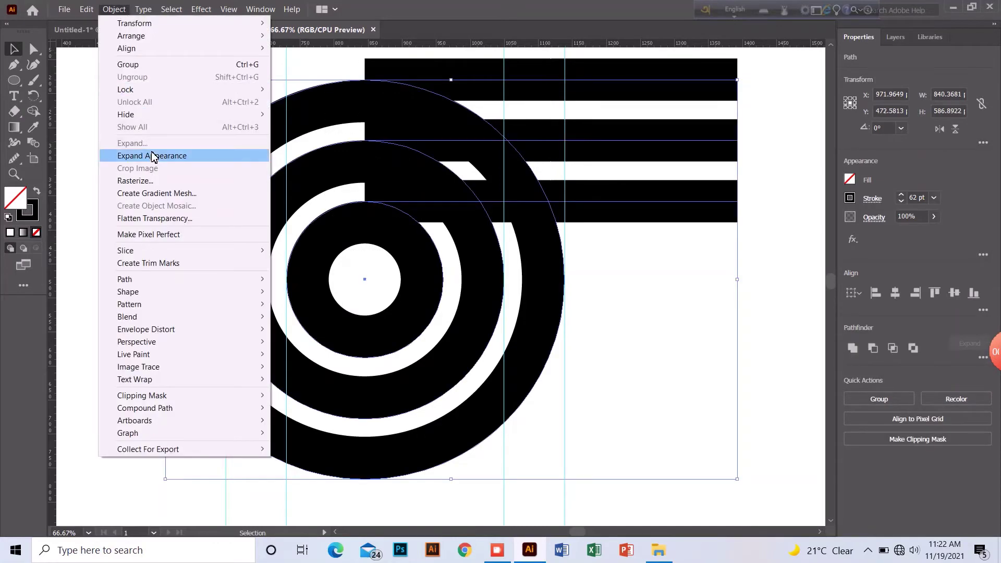
{"action": "left_click", "coordinate": [159, 143]}
{"action": "left_click", "coordinate": [469, 351]}
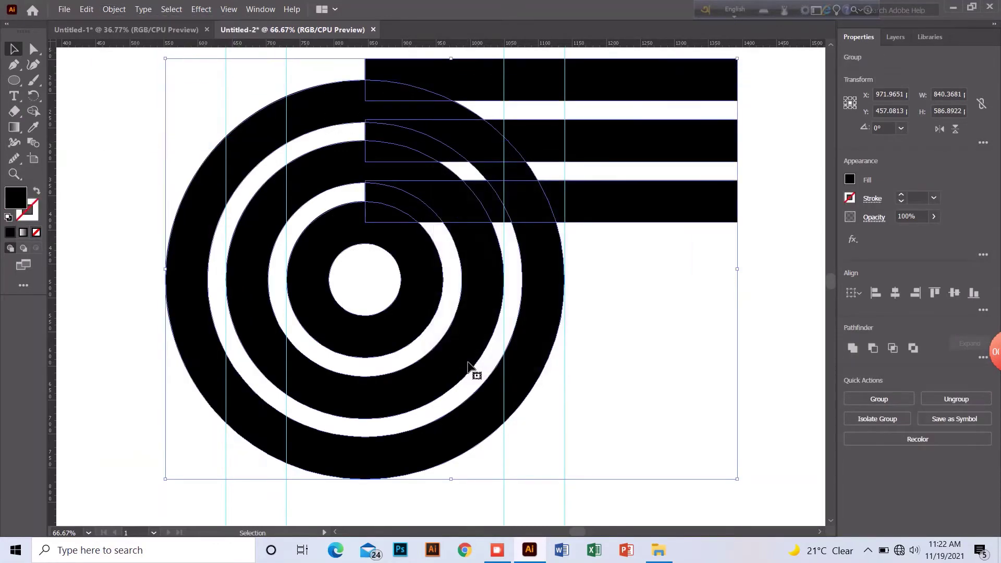
Step: In Outline view, move each of the three bars down so its edges line up with the top of its ring
{"action": "key", "text": "ctrl+y"}
{"action": "key", "text": "ctrl+equal"}
{"action": "key", "text": "ctrl+equal"}
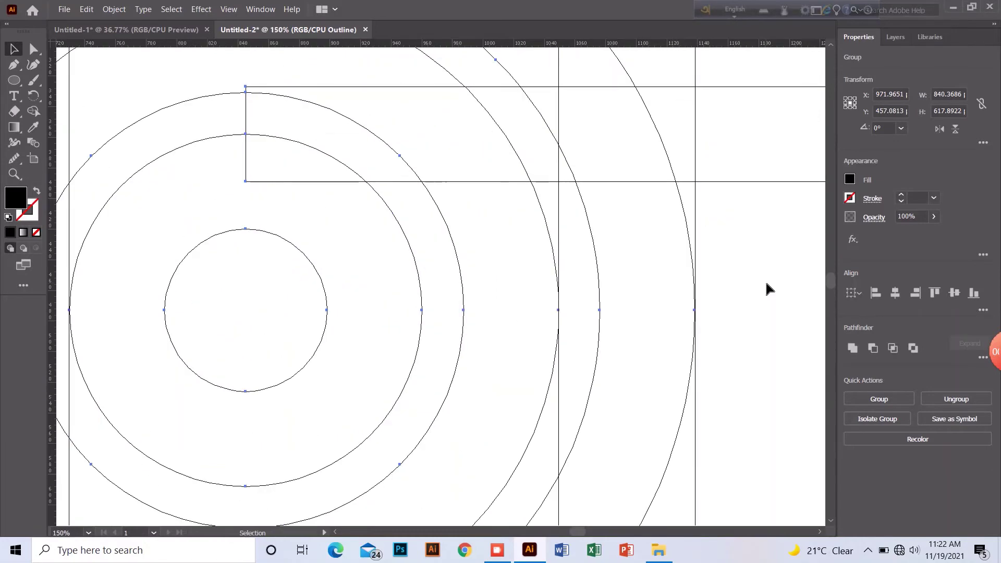
{"action": "left_click_drag", "start_coordinate": [382, 133], "coordinate": [519, 205]}
{"action": "left_click", "coordinate": [345, 136]}
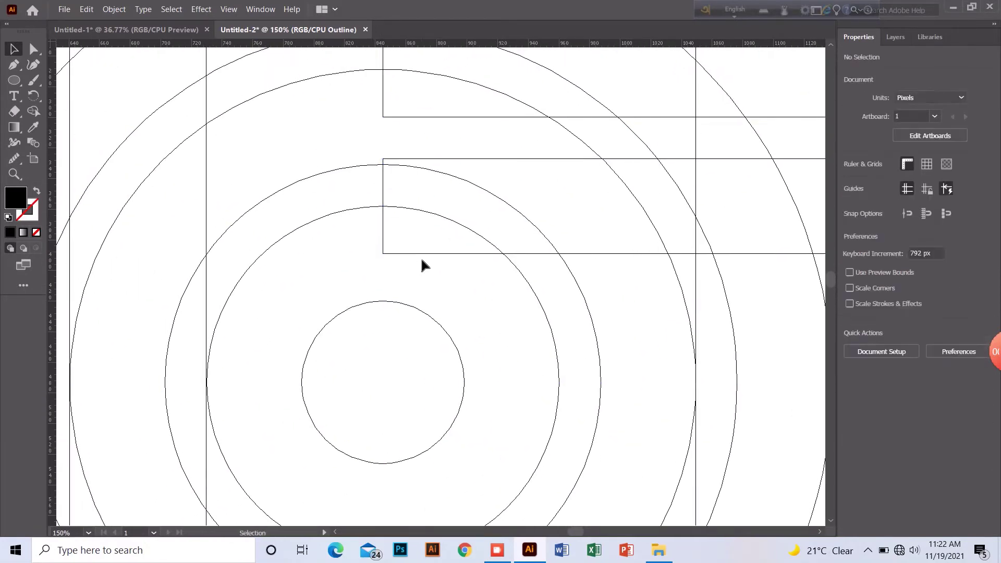
{"action": "left_click_drag", "start_coordinate": [424, 254], "coordinate": [420, 304]}
{"action": "left_click_drag", "start_coordinate": [401, 133], "coordinate": [435, 294]}
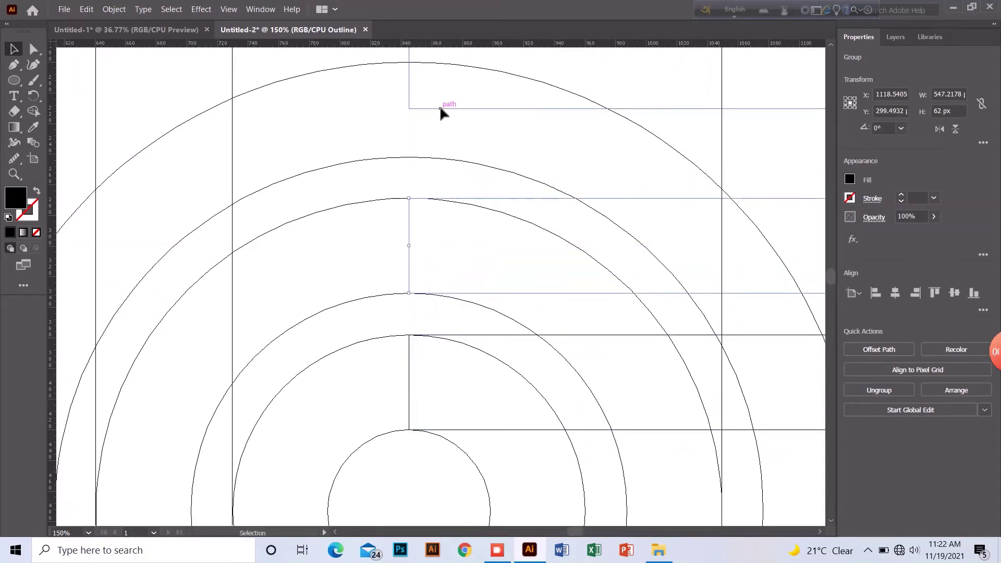
{"action": "left_click_drag", "start_coordinate": [441, 109], "coordinate": [448, 172]}
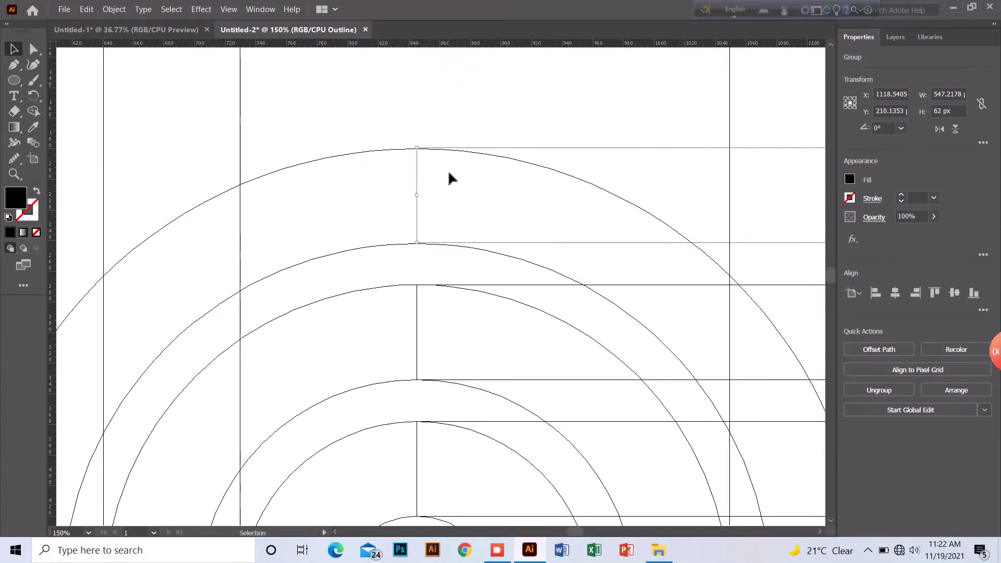
Step: Try to resize the top bar so its upper edge meets the top of the outer ring
{"action": "mouse_move", "coordinate": [465, 245]}
{"action": "left_mouse_down"}
{"action": "mouse_move", "coordinate": [460, 270]}
{"action": "mouse_move", "coordinate": [470, 245]}
{"action": "left_mouse_up"}
{"action": "left_click", "coordinate": [433, 112]}
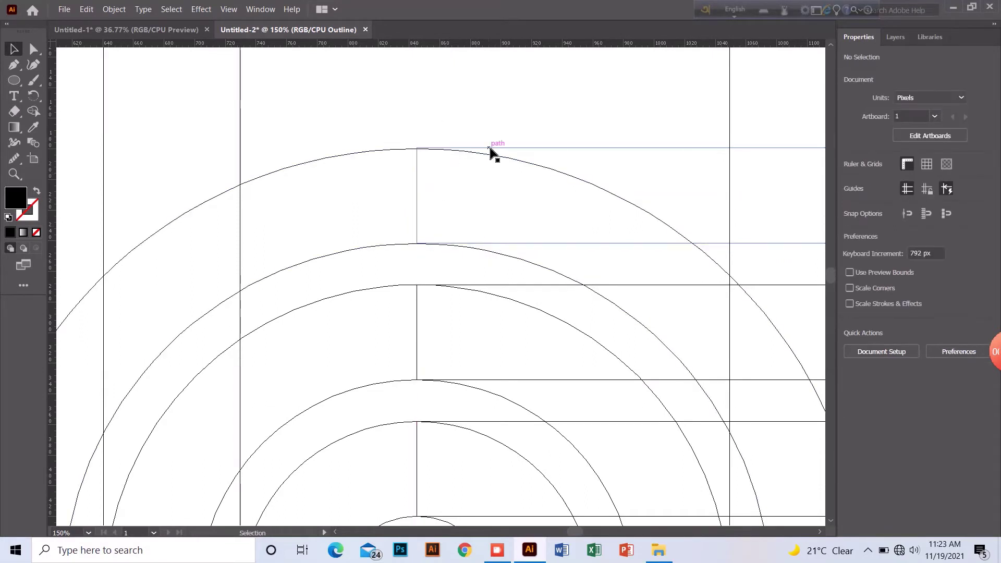
{"action": "left_click", "coordinate": [593, 149]}
{"action": "left_click_drag", "start_coordinate": [424, 152], "coordinate": [418, 149]}
{"action": "left_click", "coordinate": [389, 132]}
{"action": "left_click", "coordinate": [14, 174]}
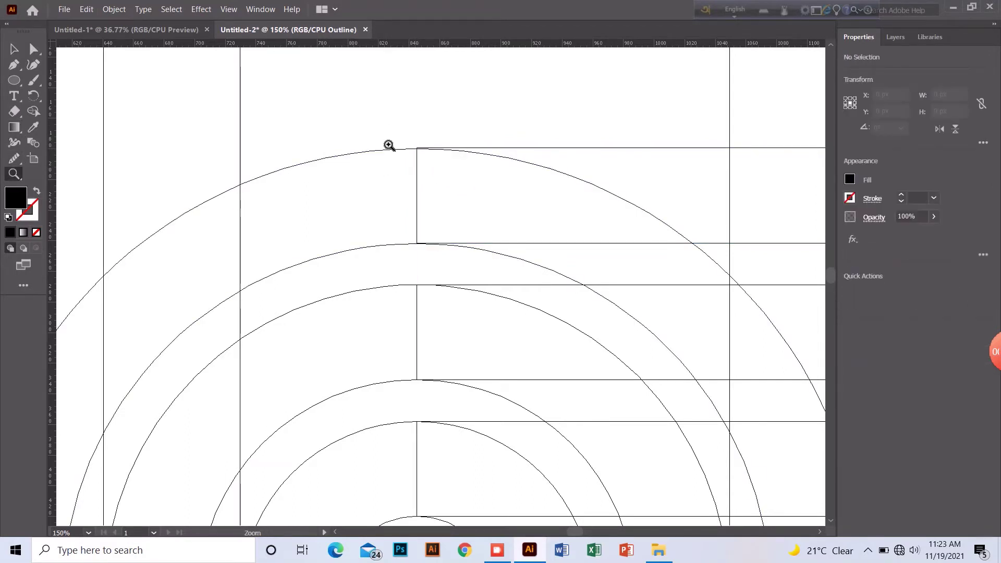
{"action": "left_click_drag", "start_coordinate": [457, 197], "coordinate": [457, 197]}
{"action": "left_click_drag", "start_coordinate": [329, 207], "coordinate": [458, 272]}
{"action": "key", "text": "v"}
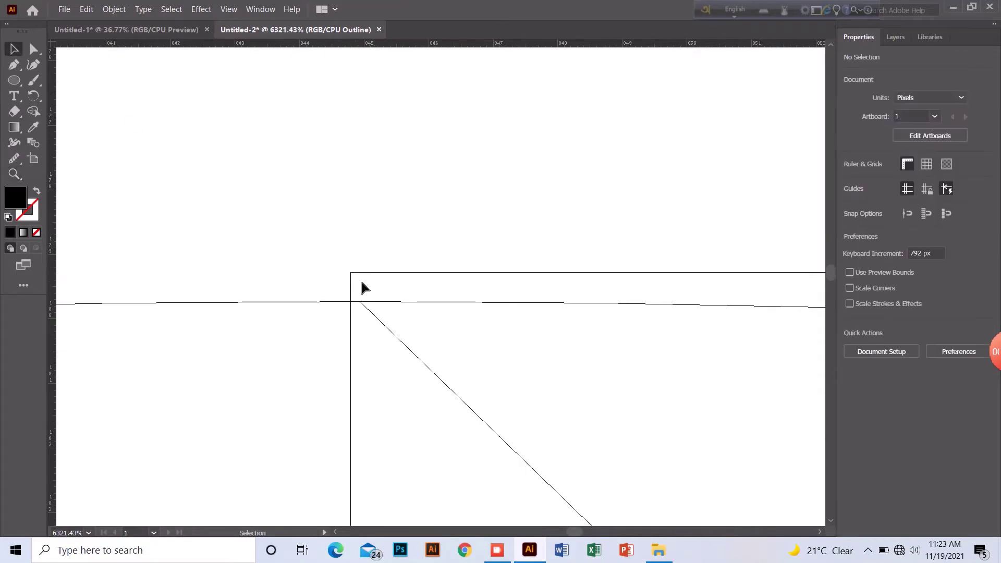
{"action": "left_click", "coordinate": [351, 275]}
{"action": "left_click_drag", "start_coordinate": [352, 276], "coordinate": [351, 302]}
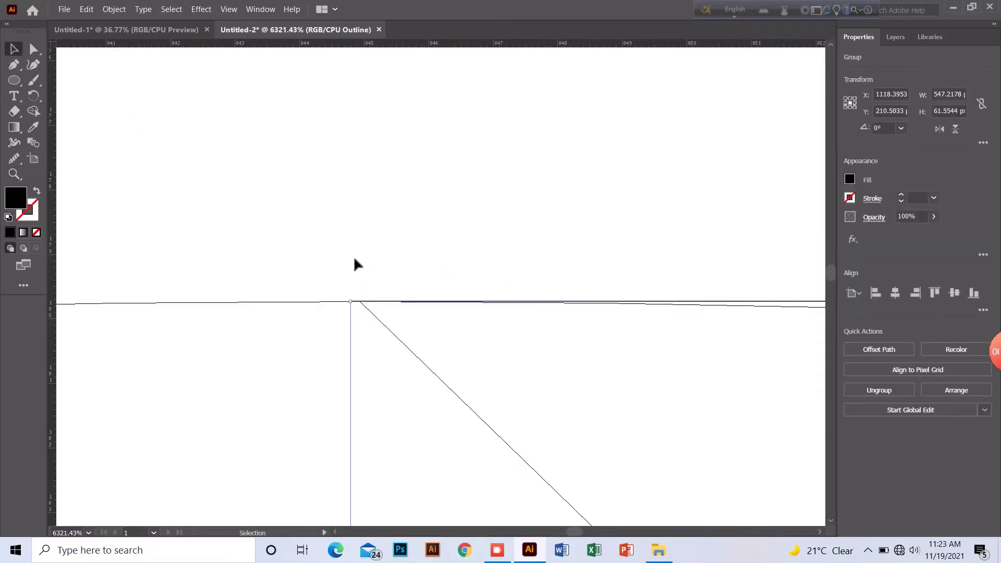
{"action": "left_click", "coordinate": [354, 259]}
Step: Delete the top horizontal bar
{"action": "key", "text": "ctrl+minus"}
{"action": "key", "text": "ctrl+minus"}
{"action": "key", "text": "ctrl+minus"}
{"action": "key", "text": "ctrl+minus"}
{"action": "key", "text": "ctrl+minus"}
{"action": "key", "text": "ctrl+minus"}
{"action": "key", "text": "ctrl+minus"}
{"action": "key", "text": "ctrl+minus"}
{"action": "key", "text": "ctrl+minus"}
{"action": "key", "text": "ctrl+minus"}
{"action": "key", "text": "ctrl+minus"}
{"action": "key", "text": "ctrl+minus"}
{"action": "key", "text": "ctrl+minus"}
{"action": "key", "text": "ctrl+minus"}
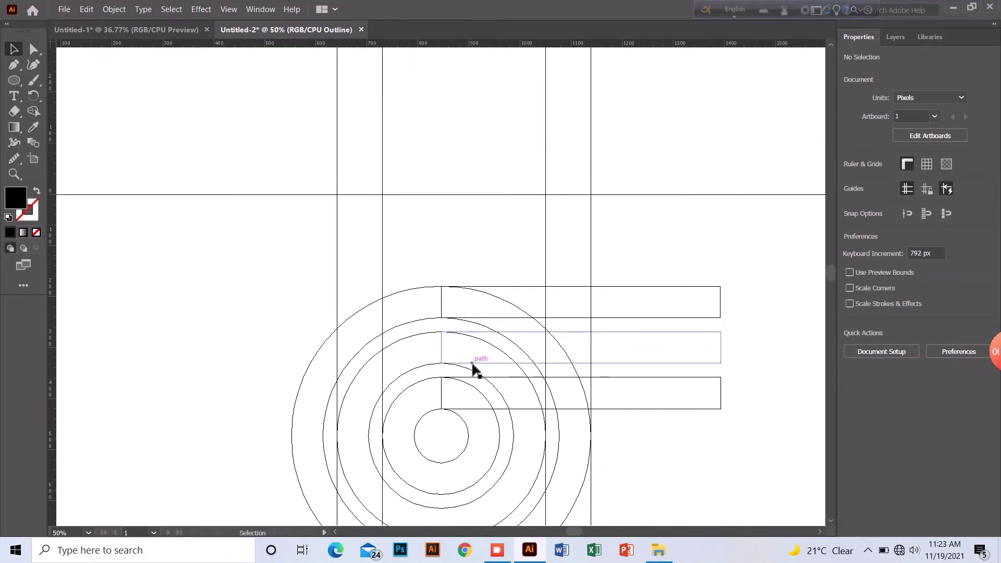
{"action": "left_click", "coordinate": [476, 319]}
{"action": "key", "text": "Delete"}
Step: Copy the middle bar up to the outer ring, align it with the ring's top edge, and return to Preview mode
{"action": "key", "text": "ctrl+plus"}
{"action": "key", "text": "ctrl+plus"}
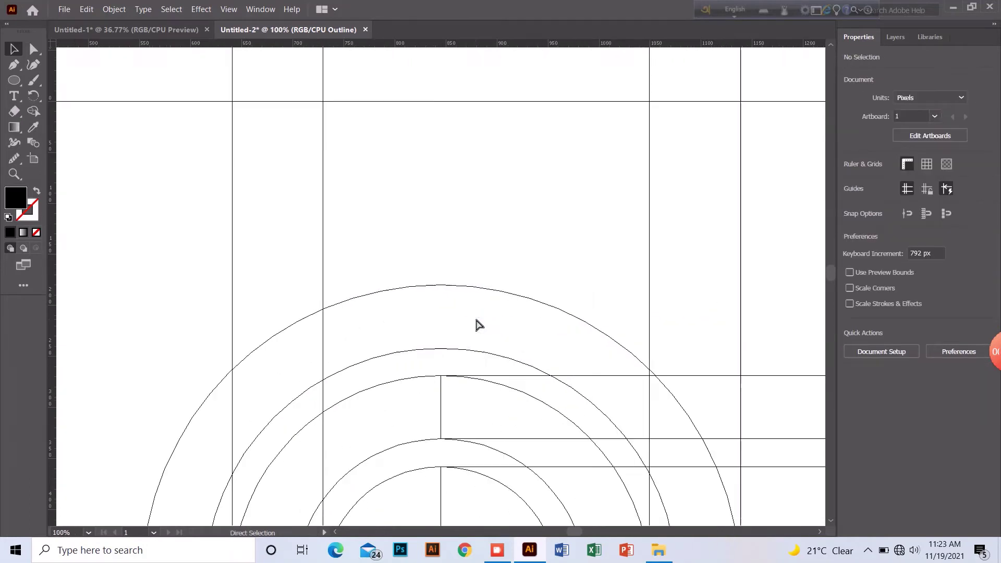
{"action": "scroll", "coordinate": [489, 333], "scroll_direction": "down", "scroll_amount": 4}
{"action": "left_click_drag", "start_coordinate": [496, 339], "coordinate": [505, 252]}
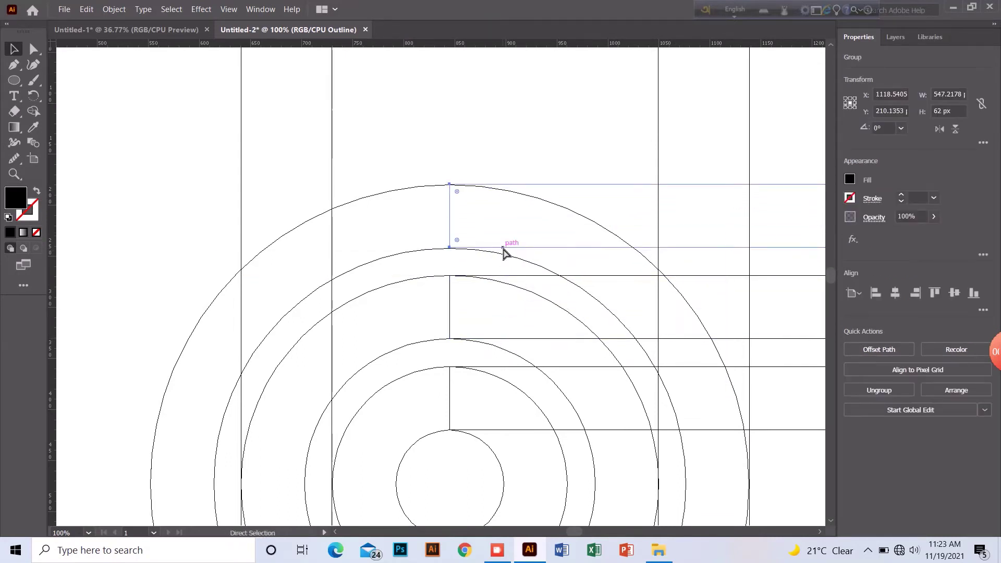
{"action": "scroll", "coordinate": [504, 253], "scroll_direction": "up", "scroll_amount": 3}
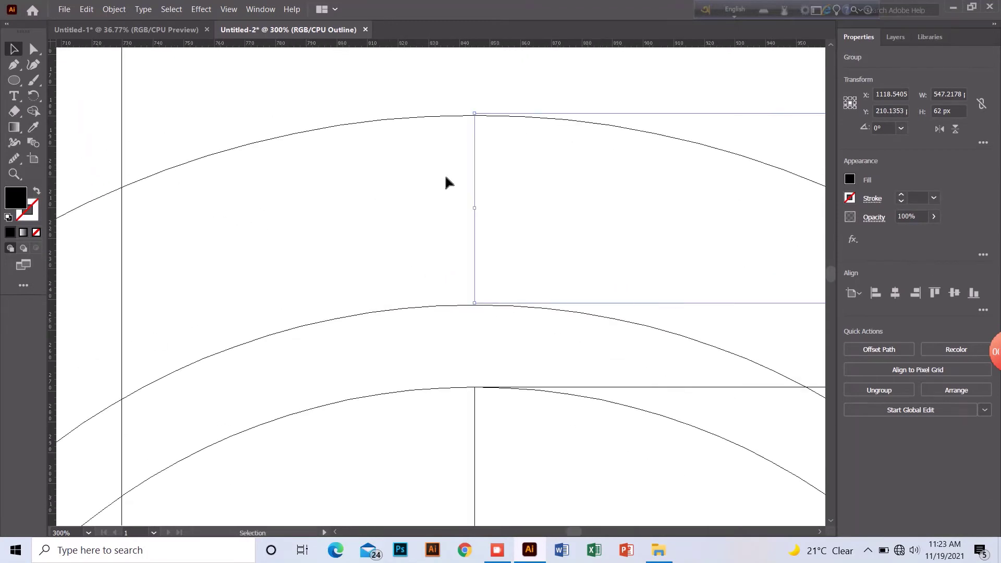
{"action": "left_click_drag", "start_coordinate": [573, 113], "coordinate": [573, 119]}
{"action": "left_click", "coordinate": [514, 94]}
{"action": "key", "text": "ctrl+minus"}
{"action": "key", "text": "ctrl+minus"}
{"action": "key", "text": "ctrl+y"}
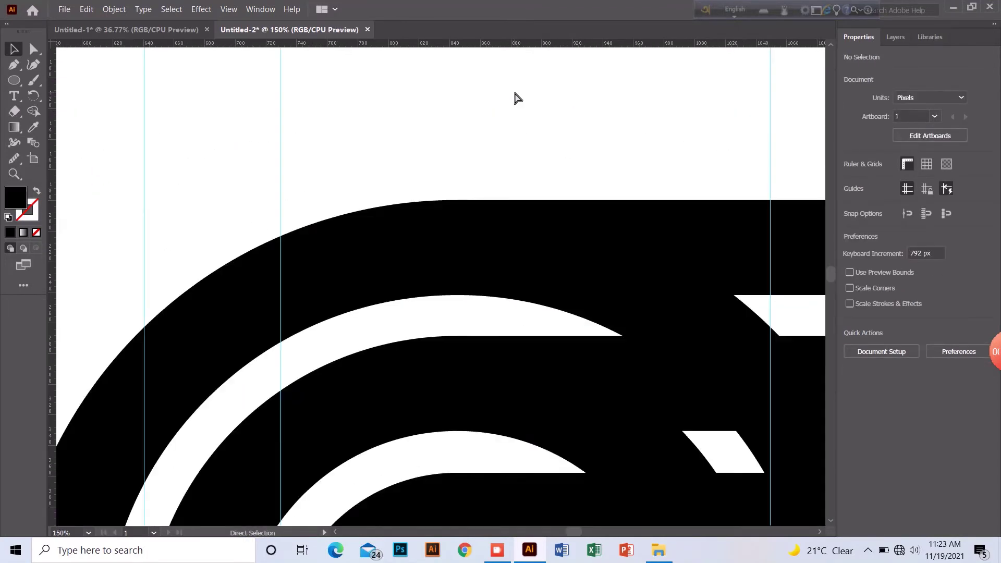
Step: Place two horizontal guides about 25 px apart, with the upper one along the lowest bar's bottom edge
{"action": "key", "text": "ctrl+minus"}
{"action": "key", "text": "ctrl+minus"}
{"action": "key", "text": "ctrl+minus"}
{"action": "key", "text": "ctrl+minus"}
{"action": "left_click_drag", "start_coordinate": [513, 92], "coordinate": [512, 64]}
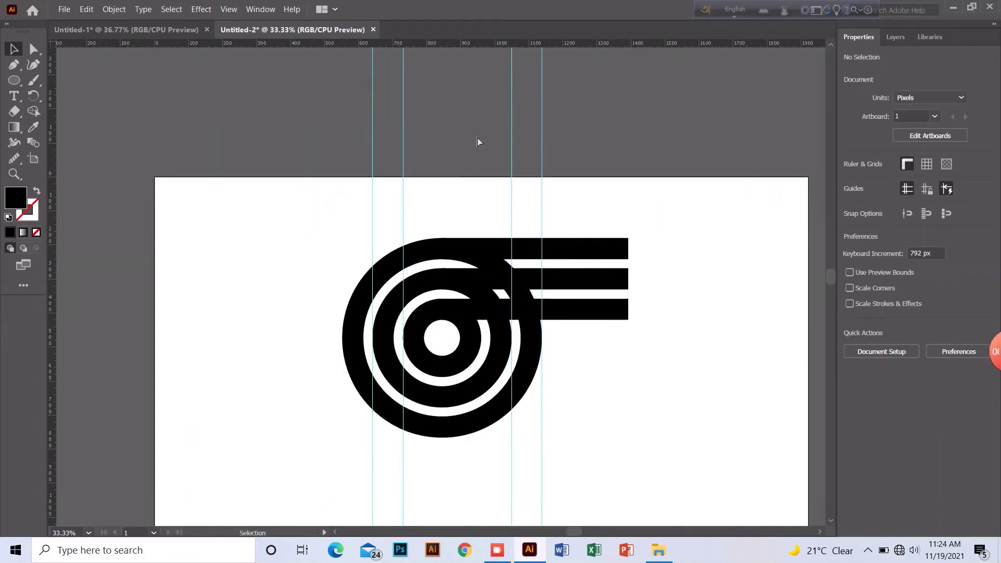
{"action": "key", "text": "ctrl+0"}
{"action": "left_click_drag", "start_coordinate": [540, 55], "coordinate": [655, 250]}
{"action": "key", "text": "ctrl+equal"}
{"action": "key", "text": "ctrl+equal"}
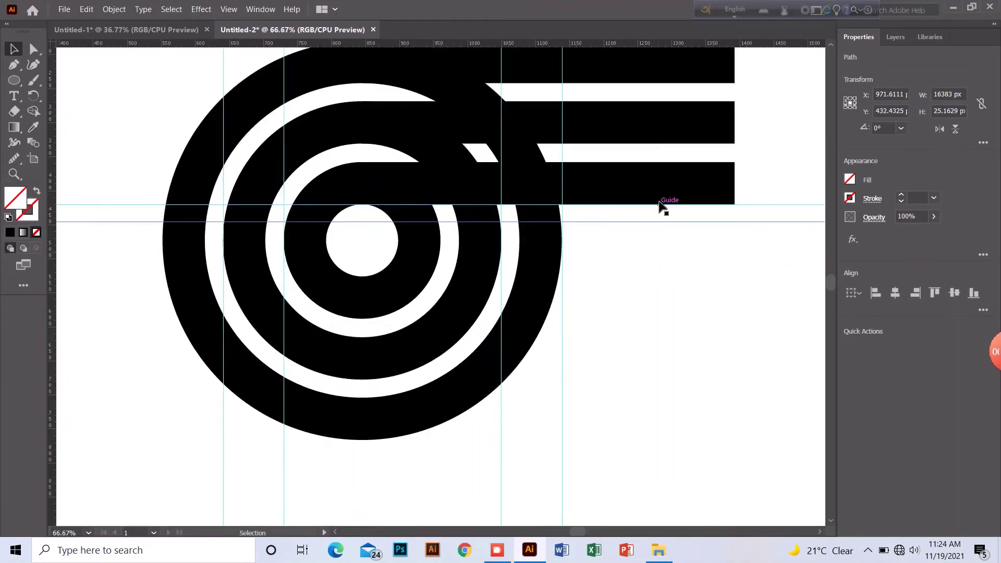
Step: Copy the lowest bar down so its bottom edge meets the lower horizontal guide
{"action": "left_click_drag", "start_coordinate": [681, 192], "coordinate": [659, 206]}
{"action": "key", "text": "ctrl+z"}
{"action": "key", "text": "ctrl+minus"}
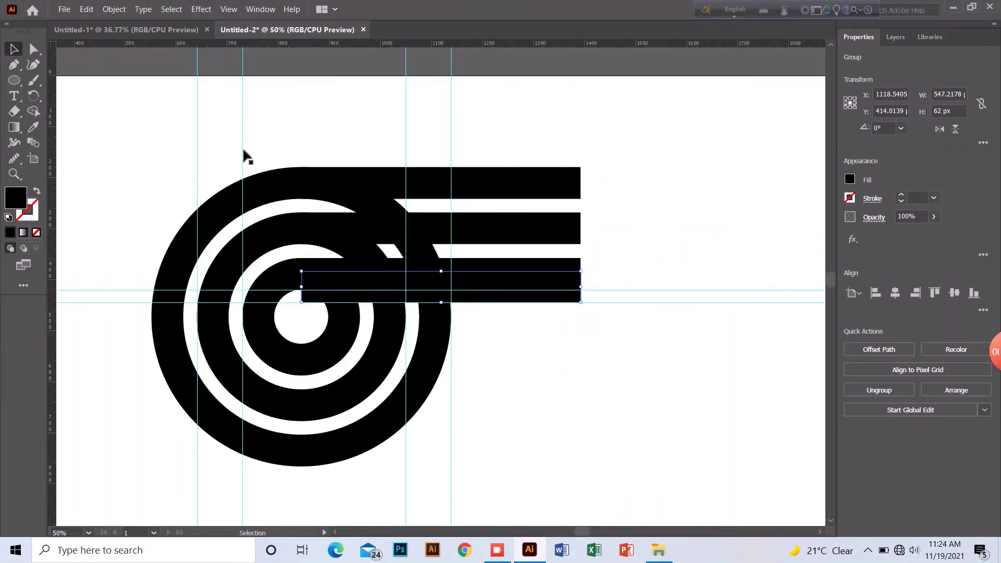
Step: Use Shape Builder on all the artwork to remove the ring pieces between the bars and the strip between the two horizontal guides
{"action": "left_click_drag", "start_coordinate": [363, 329], "coordinate": [368, 344]}
{"action": "left_click", "coordinate": [33, 111]}
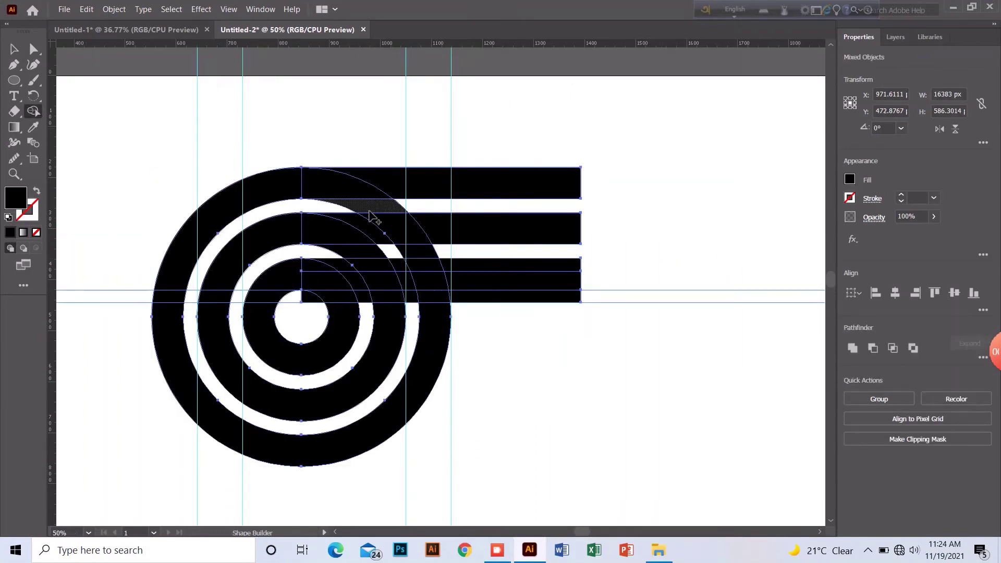
{"action": "left_click", "coordinate": [374, 216]}
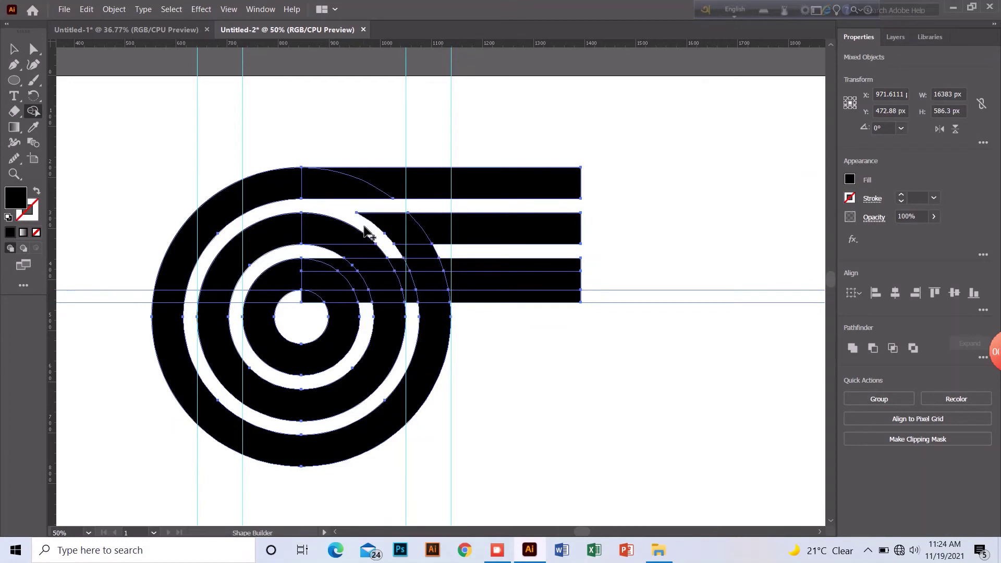
{"action": "left_click", "coordinate": [368, 229]}
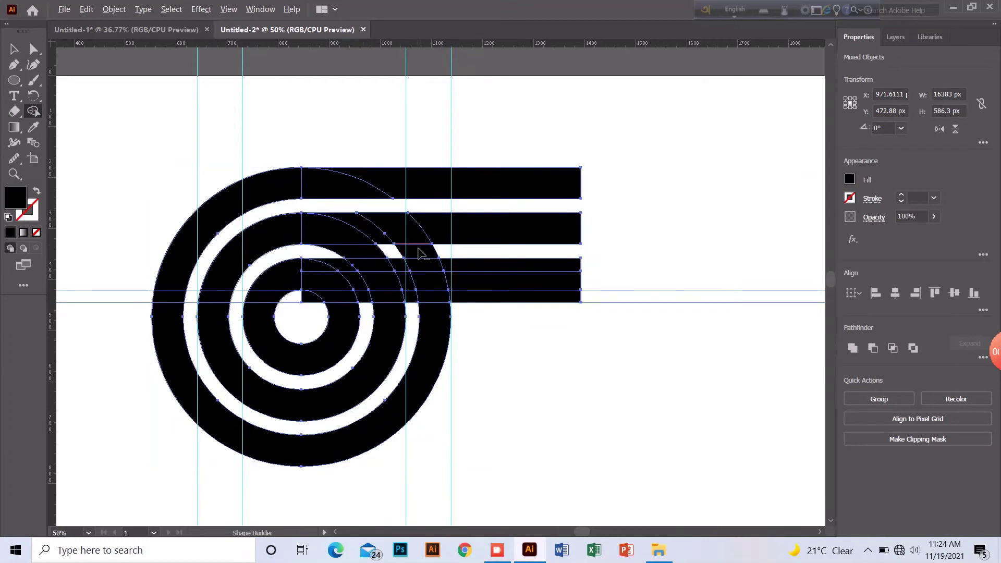
{"action": "left_click", "coordinate": [345, 259], "text": "alt"}
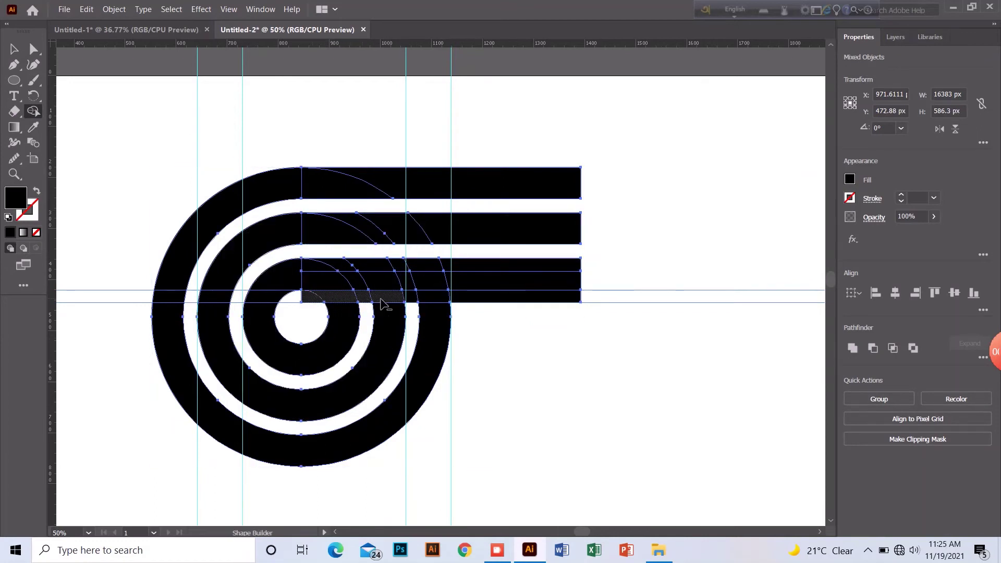
{"action": "left_click_drag", "start_coordinate": [383, 305], "coordinate": [468, 297], "text": "alt"}
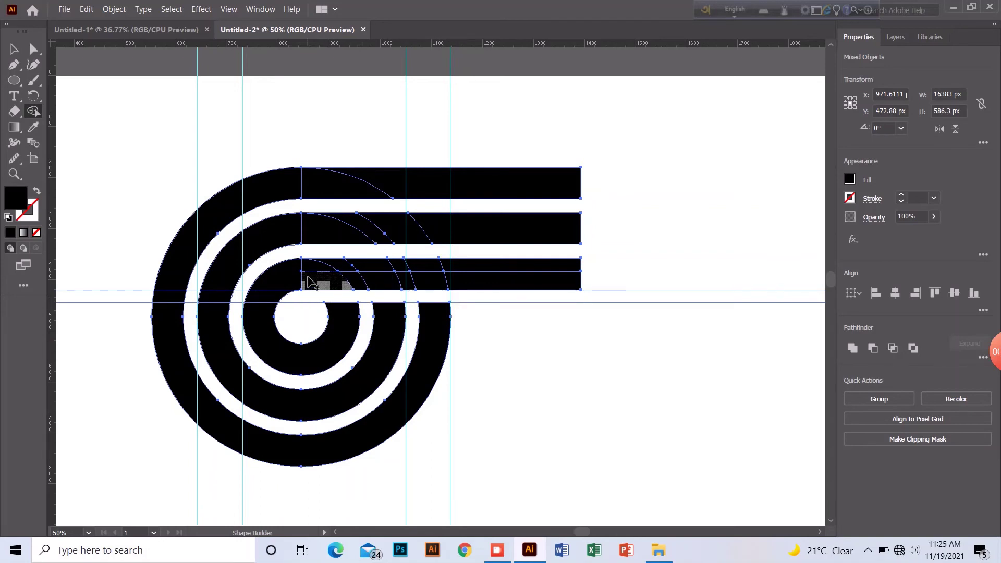
Step: Delete all the vertical and horizontal guides
{"action": "key", "text": "v"}
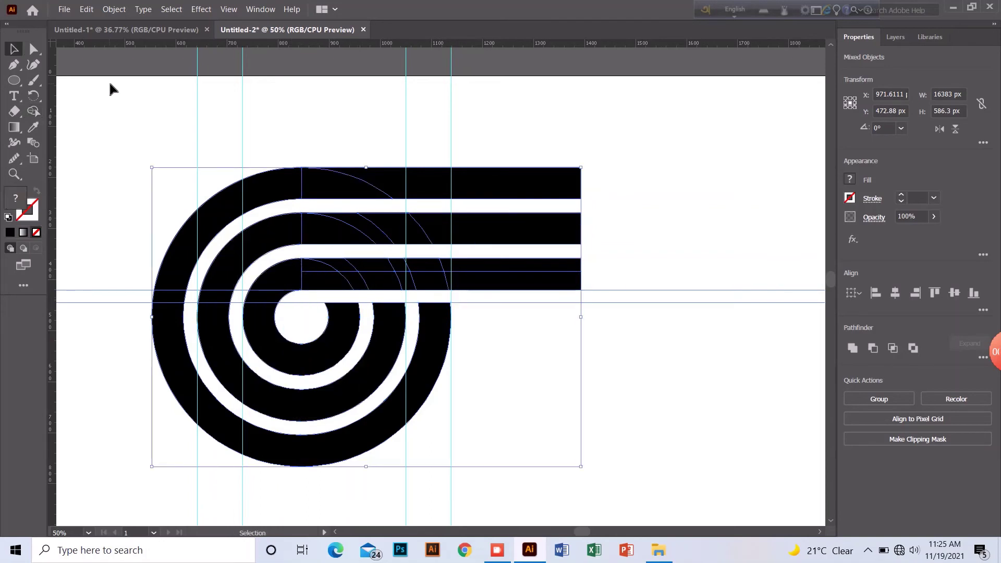
{"action": "left_click_drag", "start_coordinate": [112, 89], "coordinate": [470, 111]}
{"action": "key", "text": "Delete"}
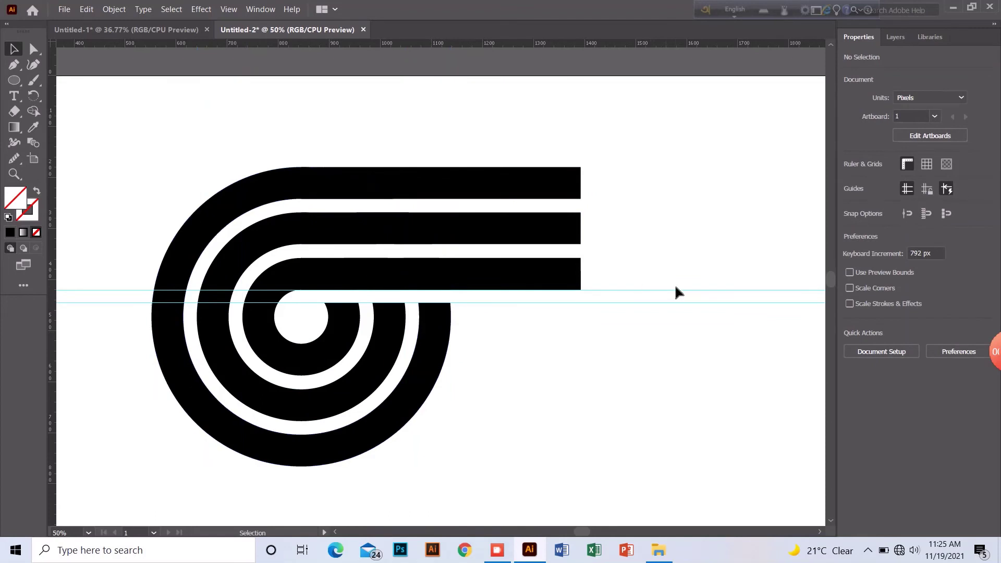
{"action": "left_click_drag", "start_coordinate": [676, 287], "coordinate": [691, 312]}
{"action": "key", "text": "Delete"}
Step: Merge each of the three rings with its matching horizontal bar using Shape Builder
{"action": "left_click", "coordinate": [251, 209]}
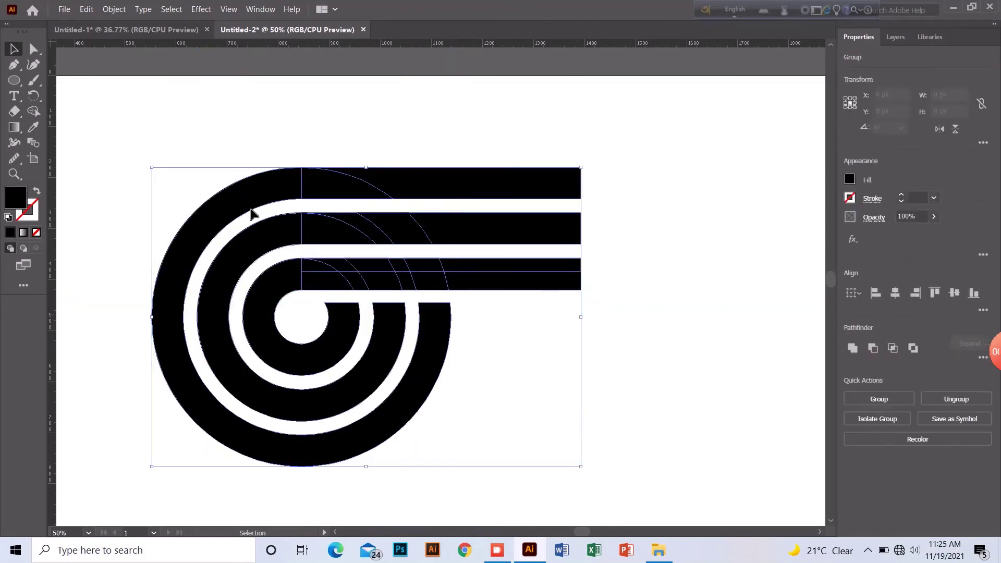
{"action": "key", "text": "shift+m"}
{"action": "mouse_move", "coordinate": [327, 270]}
{"action": "left_mouse_down"}
{"action": "mouse_move", "coordinate": [367, 265]}
{"action": "mouse_move", "coordinate": [459, 275]}
{"action": "left_mouse_up"}
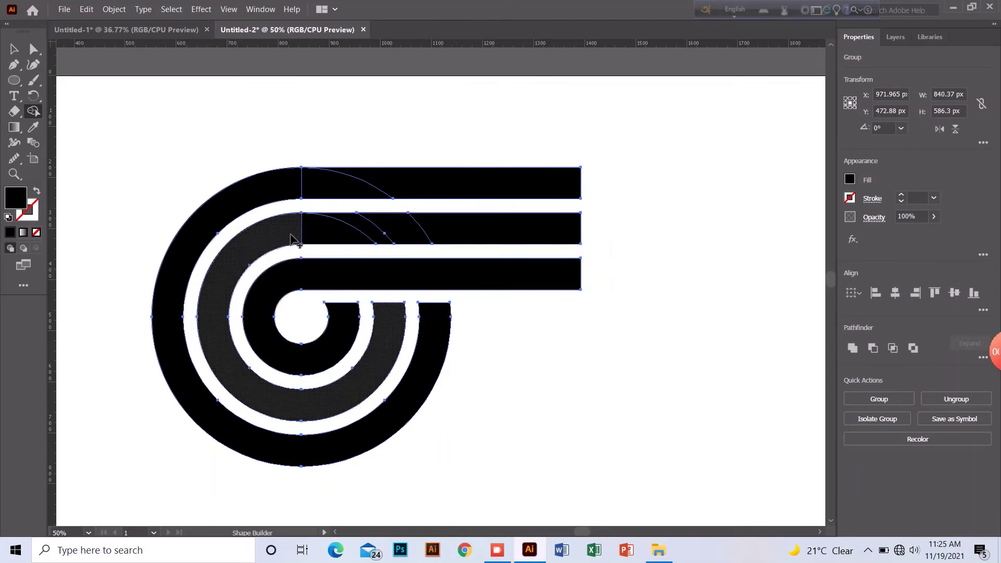
{"action": "left_click_drag", "start_coordinate": [437, 235], "coordinate": [437, 236]}
{"action": "mouse_move", "coordinate": [286, 197]}
{"action": "left_mouse_down"}
{"action": "mouse_move", "coordinate": [385, 197]}
{"action": "mouse_move", "coordinate": [349, 192]}
{"action": "left_mouse_up"}
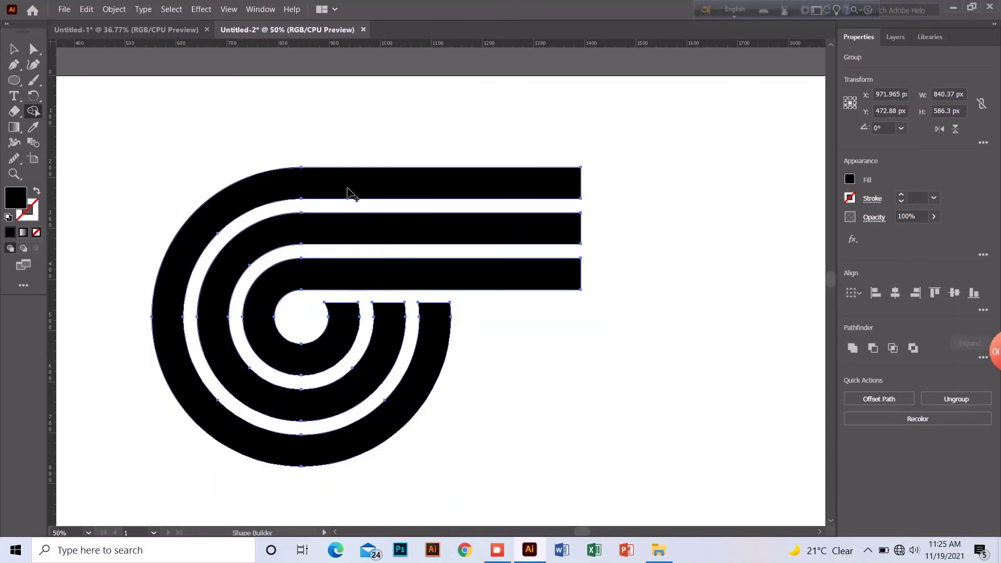
{"action": "left_click", "coordinate": [15, 49]}
{"action": "left_click", "coordinate": [80, 71]}
Step: Group the three merged ring-and-bar shapes
{"action": "left_click", "coordinate": [258, 243]}
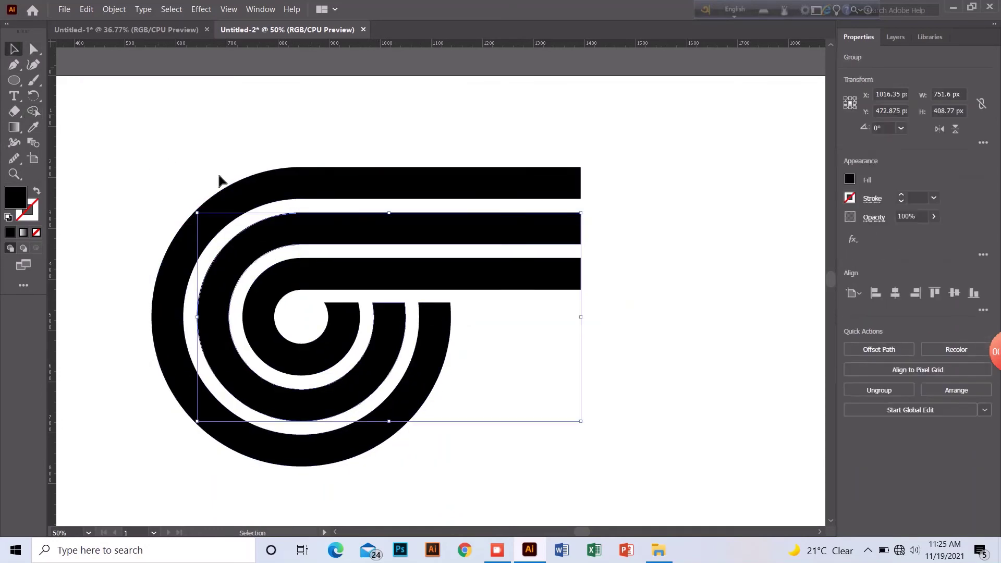
{"action": "left_click_drag", "start_coordinate": [194, 140], "coordinate": [475, 410]}
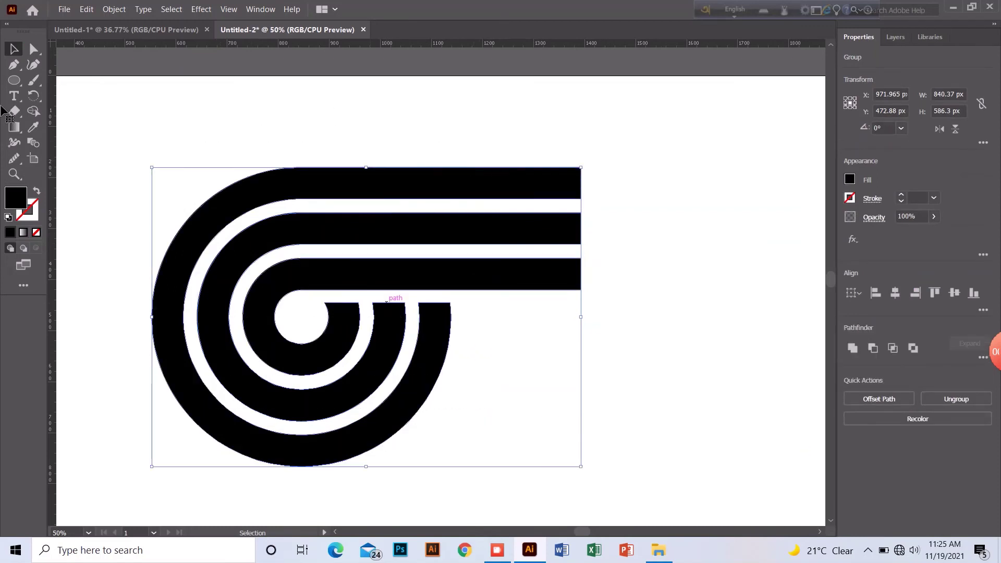
{"action": "right_click", "coordinate": [203, 223]}
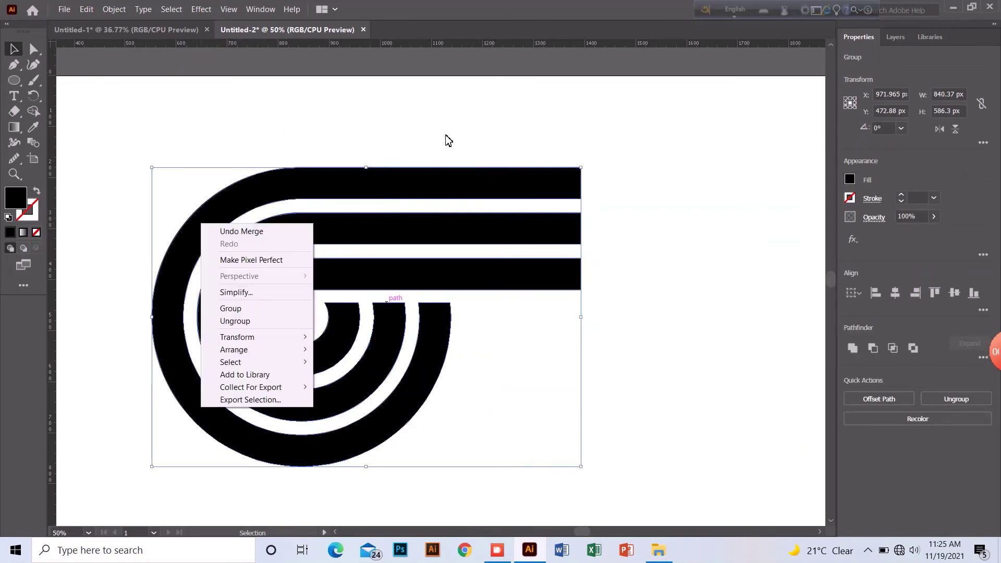
{"action": "left_click", "coordinate": [242, 309]}
{"action": "left_click", "coordinate": [425, 137]}
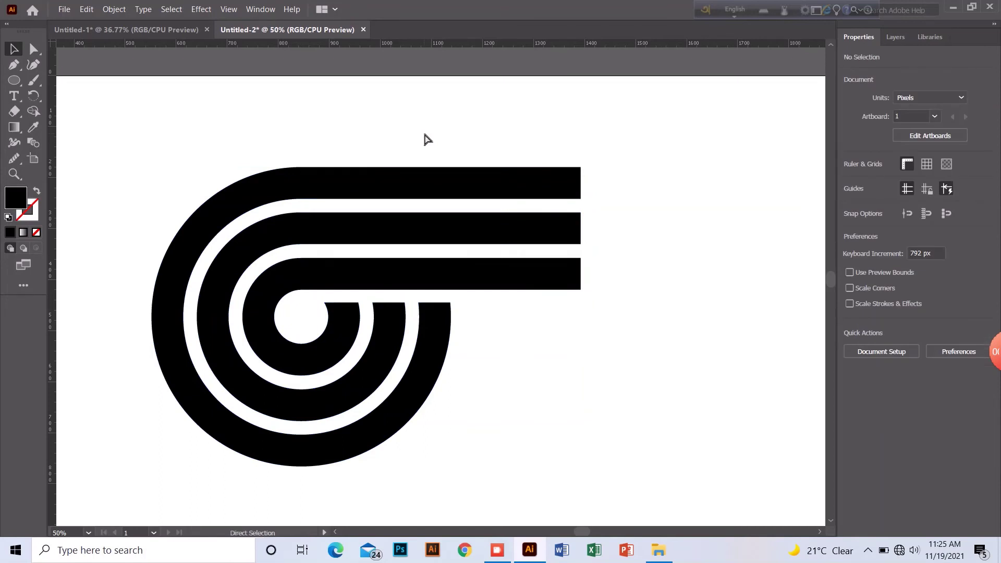
Step: Center the logo horizontally and vertically on the artboard
{"action": "key", "text": "ctrl+0"}
{"action": "key", "text": "ctrl+a"}
{"action": "left_click", "coordinate": [895, 293]}
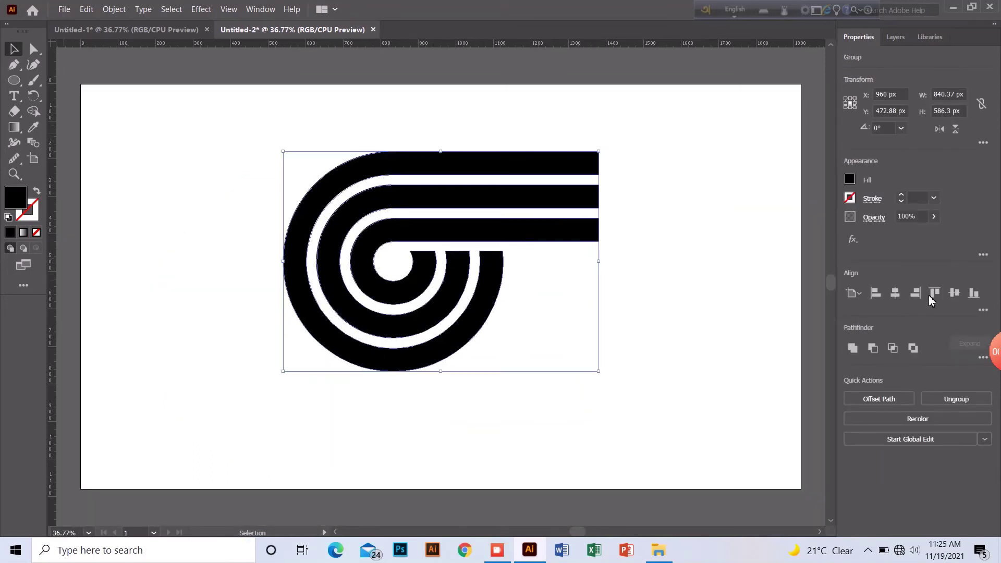
{"action": "left_click", "coordinate": [955, 293]}
{"action": "left_click", "coordinate": [722, 282]}
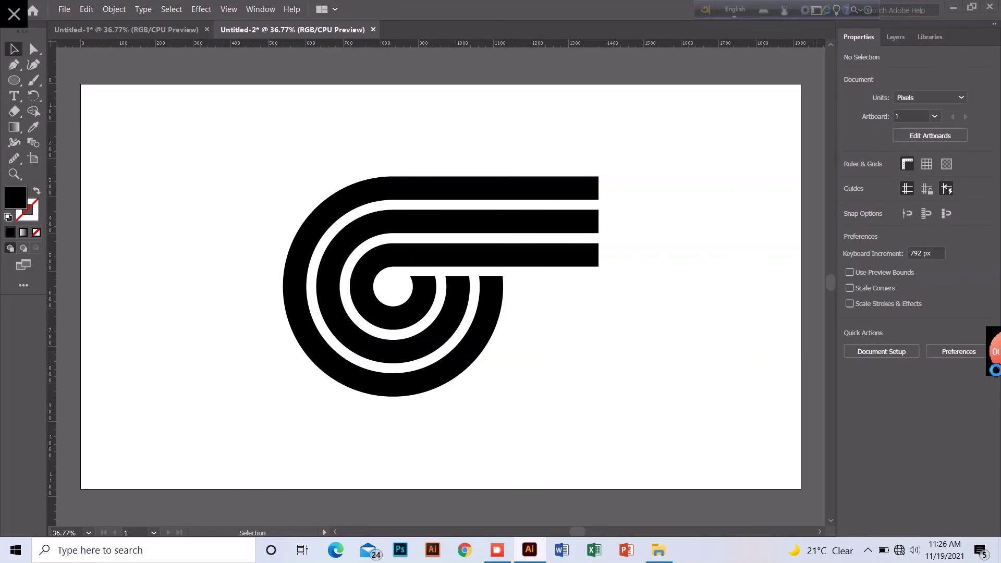
{"action": "mouse_move", "coordinate": [988, 360]}
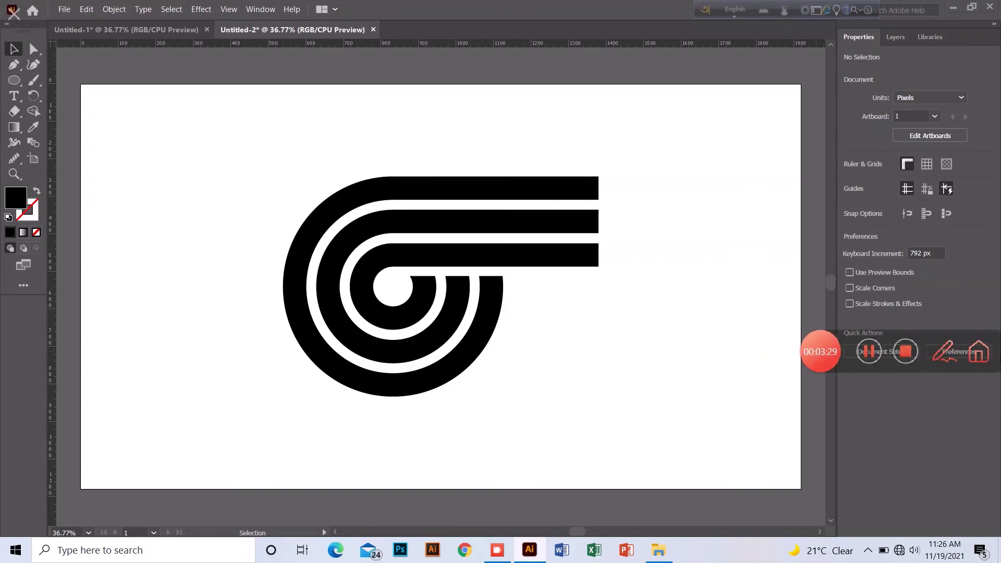
{"action": "left_click", "coordinate": [870, 352]}
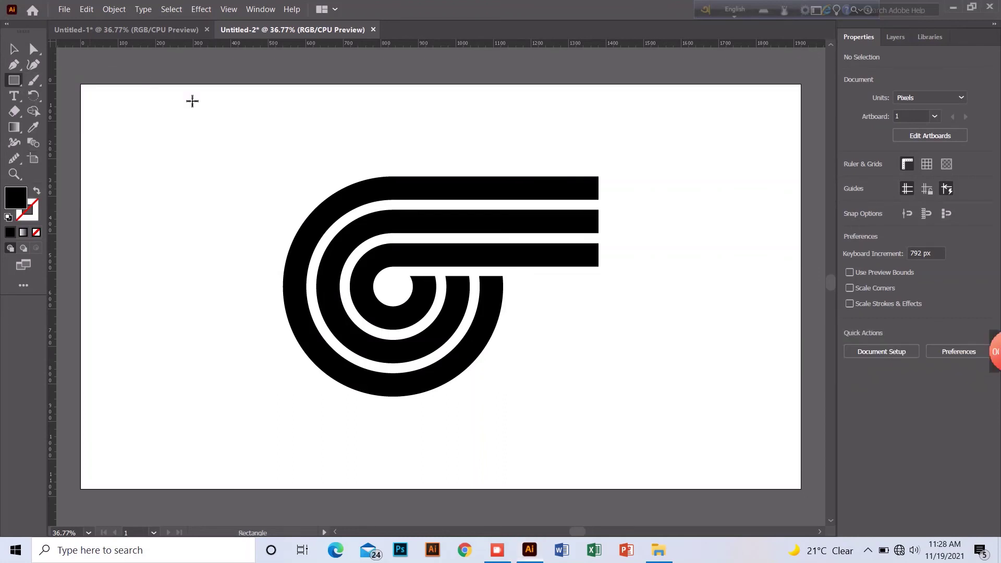
Step: Place an unfilled rectangle about 441 by 669 px over the bars' right ends, with its left edge touching the outer ring's right edge
{"action": "left_click_drag", "start_coordinate": [494, 153], "coordinate": [649, 403]}
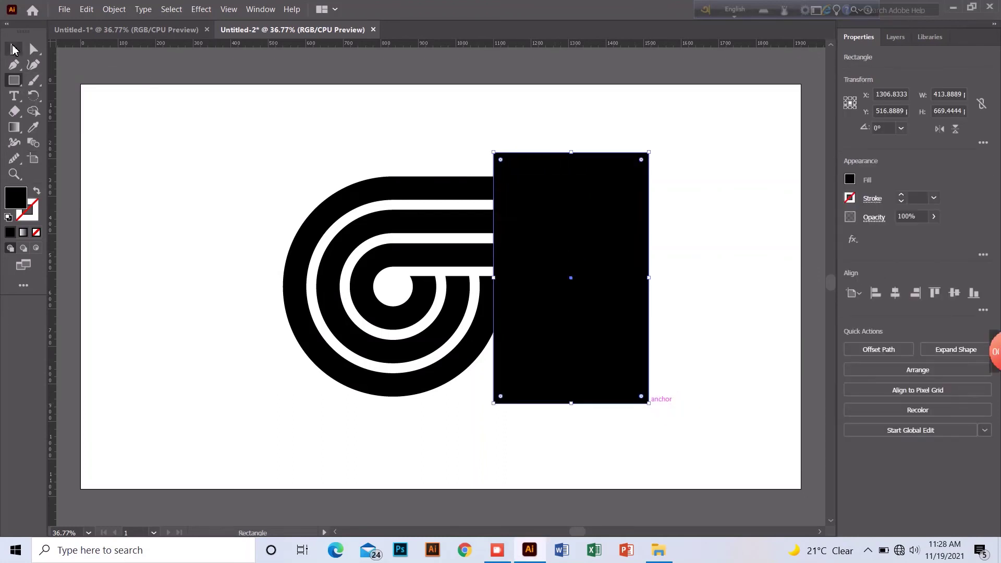
{"action": "left_click_drag", "start_coordinate": [547, 308], "coordinate": [567, 312]}
{"action": "left_click", "coordinate": [850, 180]}
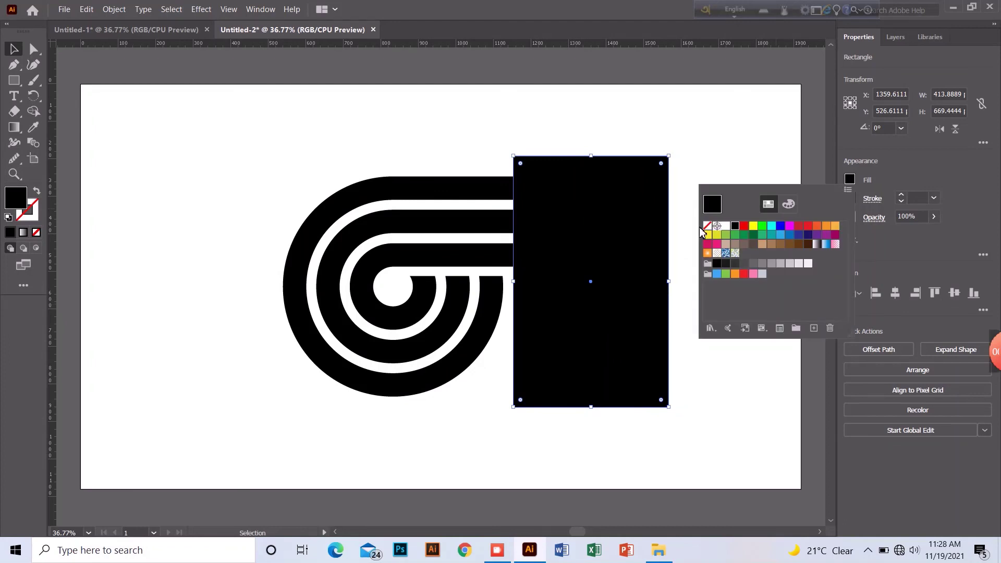
{"action": "left_click", "coordinate": [708, 226]}
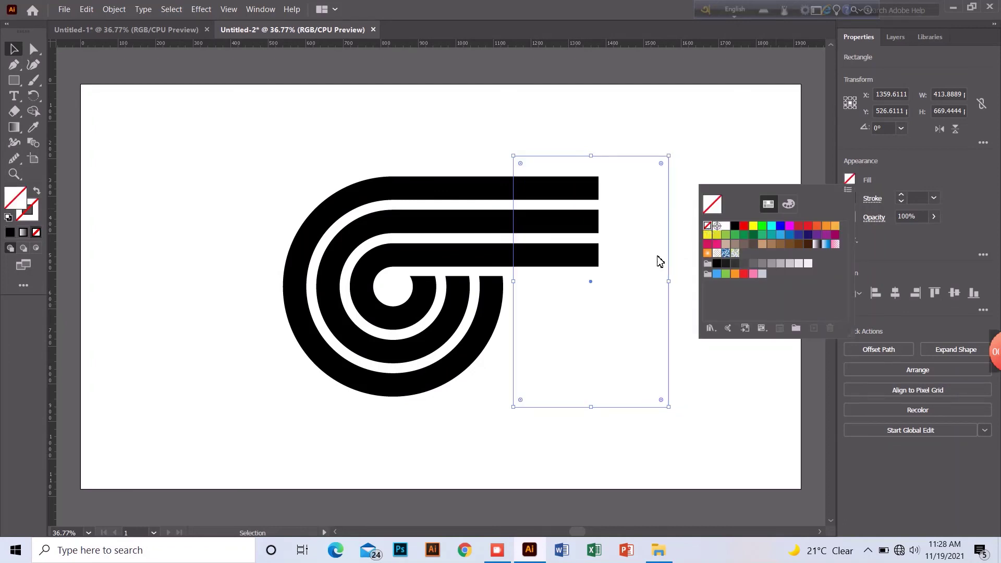
{"action": "left_click", "coordinate": [593, 286]}
{"action": "left_click_drag", "start_coordinate": [514, 286], "coordinate": [508, 287]}
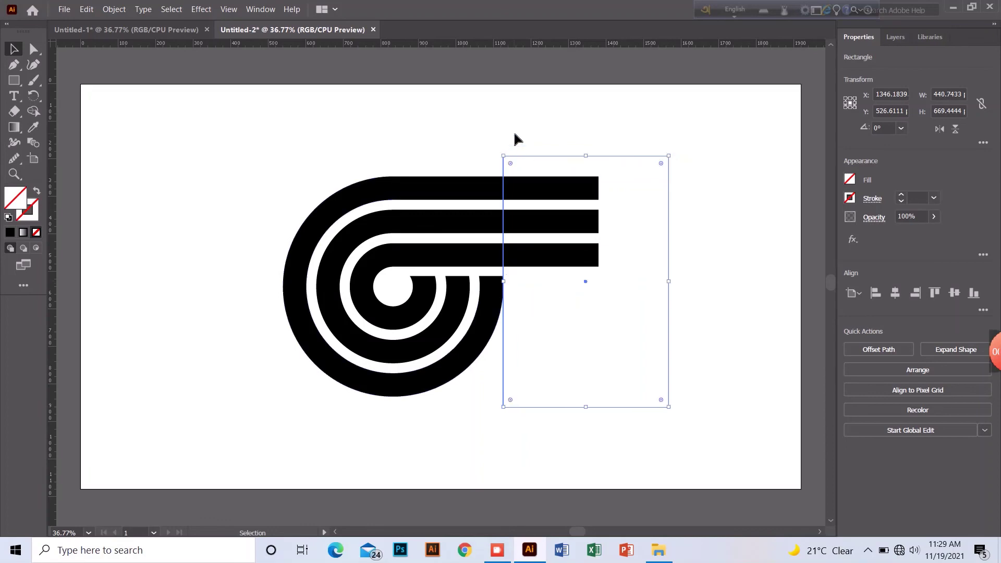
Step: Remove the rectangle and the bar ends inside it with Shape Builder, trimming the bars flush with the outer ring's right edge
{"action": "key", "text": "ctrl+a"}
{"action": "key", "text": "shift+m"}
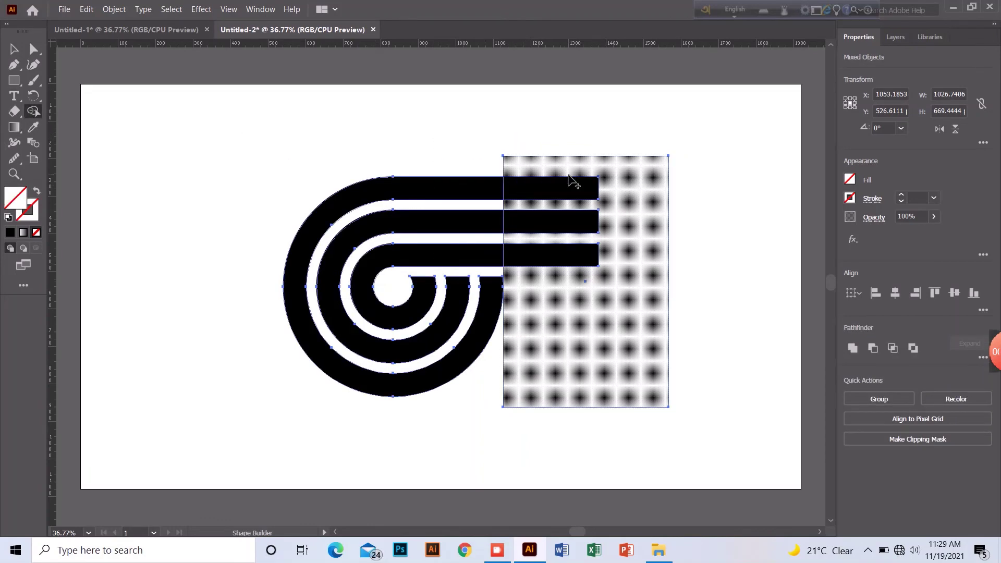
{"action": "left_click_drag", "start_coordinate": [559, 271], "coordinate": [554, 182], "text": "alt"}
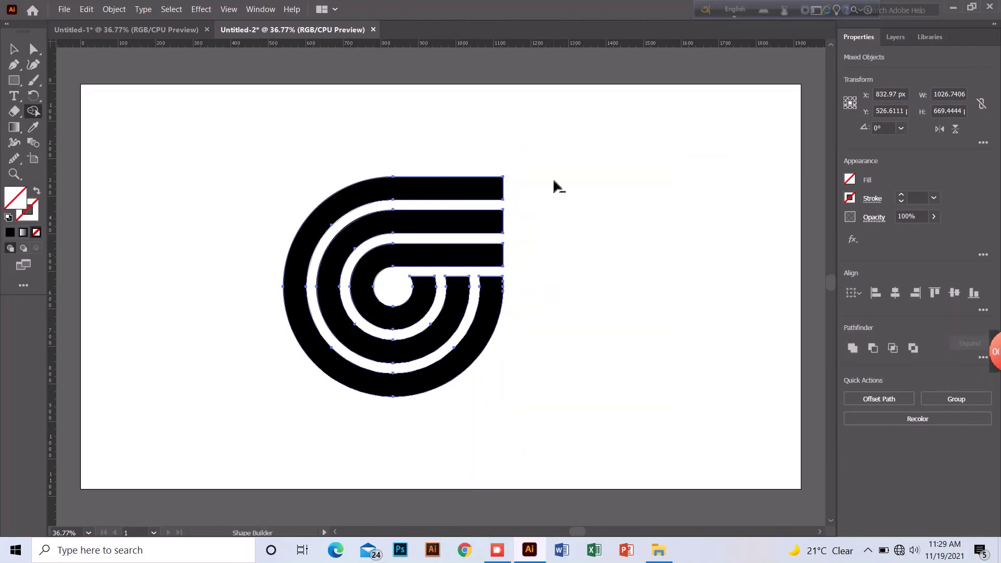
{"action": "left_click", "coordinate": [14, 50]}
{"action": "left_click", "coordinate": [296, 145]}
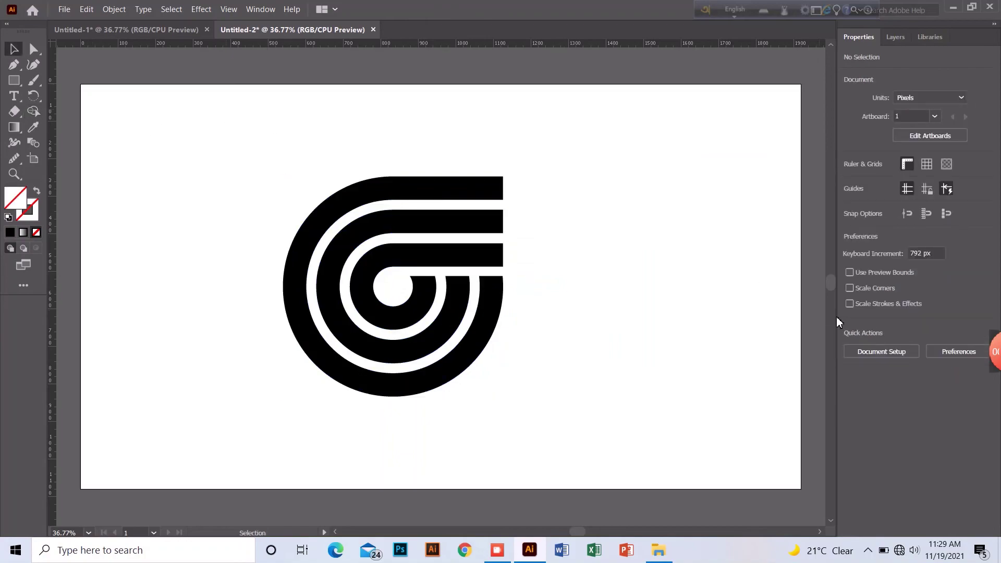